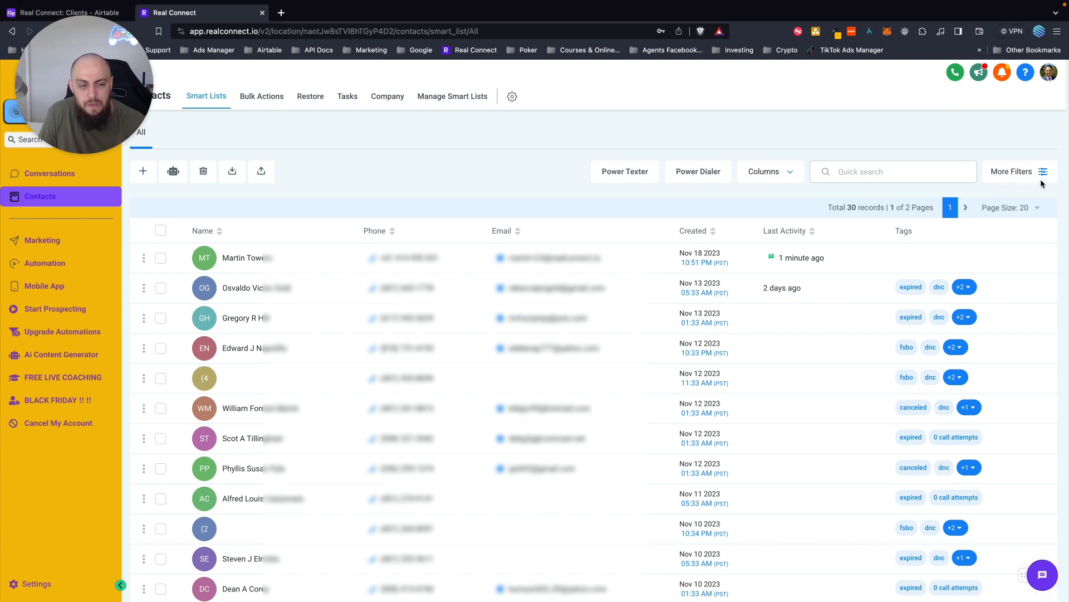
# - Open the contact filters, search for tag, and choose the Tag filter
pyautogui.click(1034, 173)
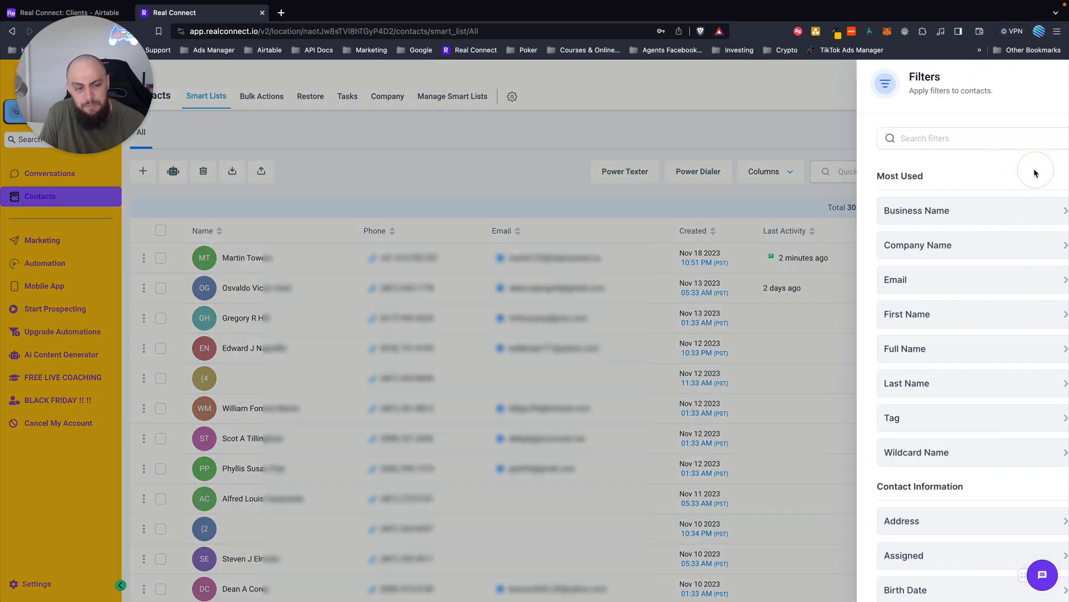
pyautogui.click(915, 139)
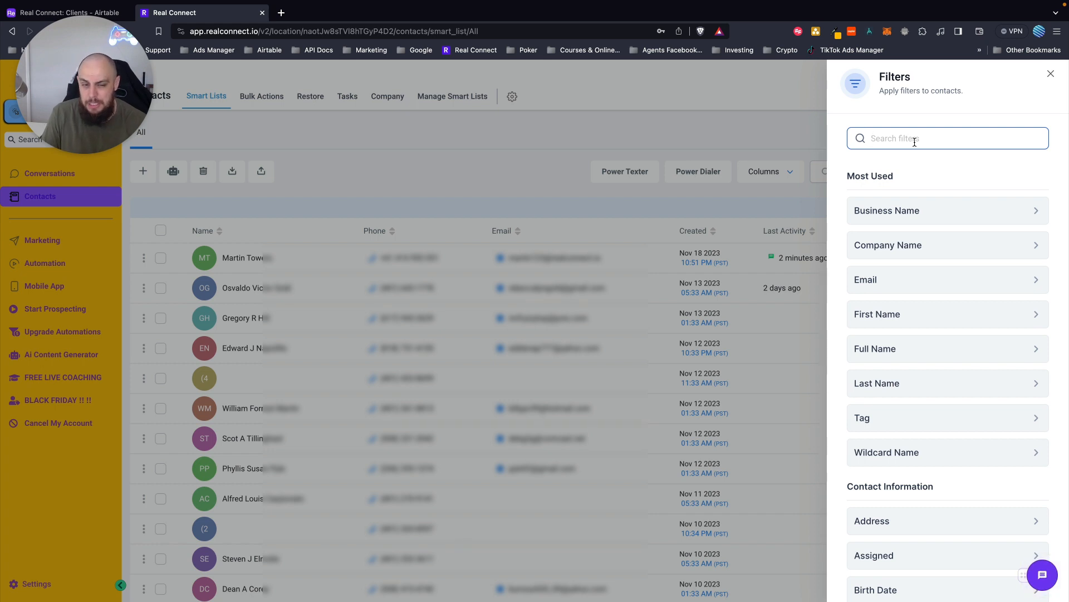
pyautogui.write('tag')
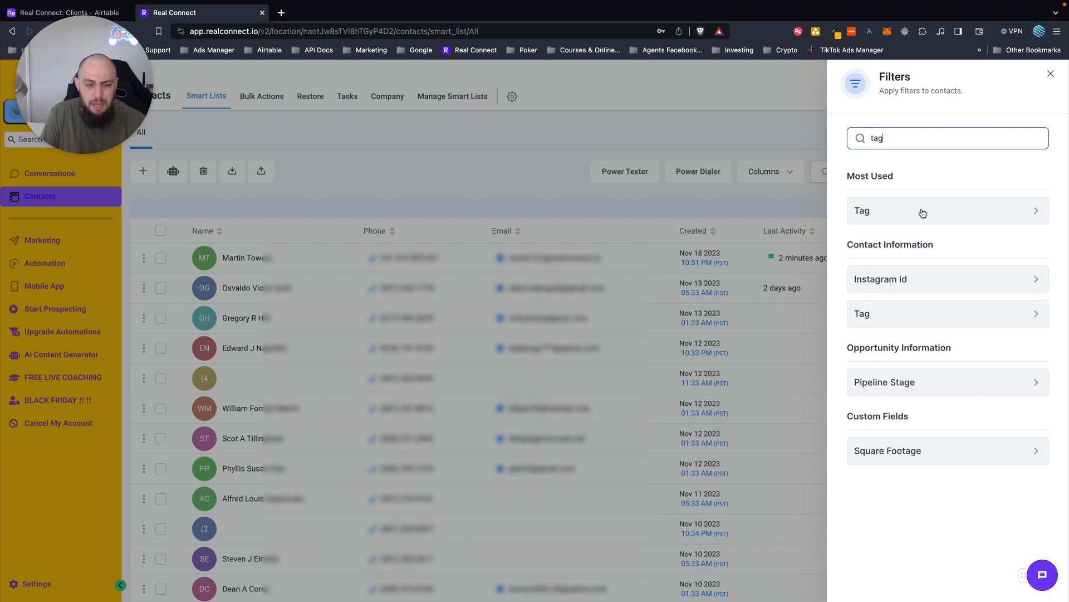
pyautogui.click(923, 212)
# - Set the Tag filter's Is condition to expired and move the chat widget clear of the Apply button
pyautogui.click(891, 215)
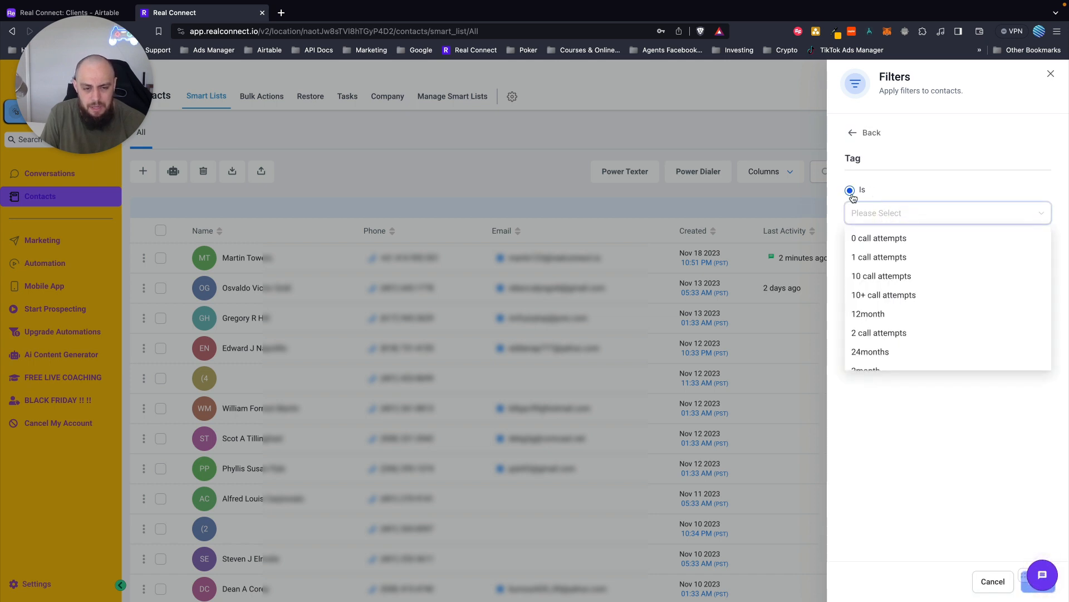
pyautogui.write('expir')
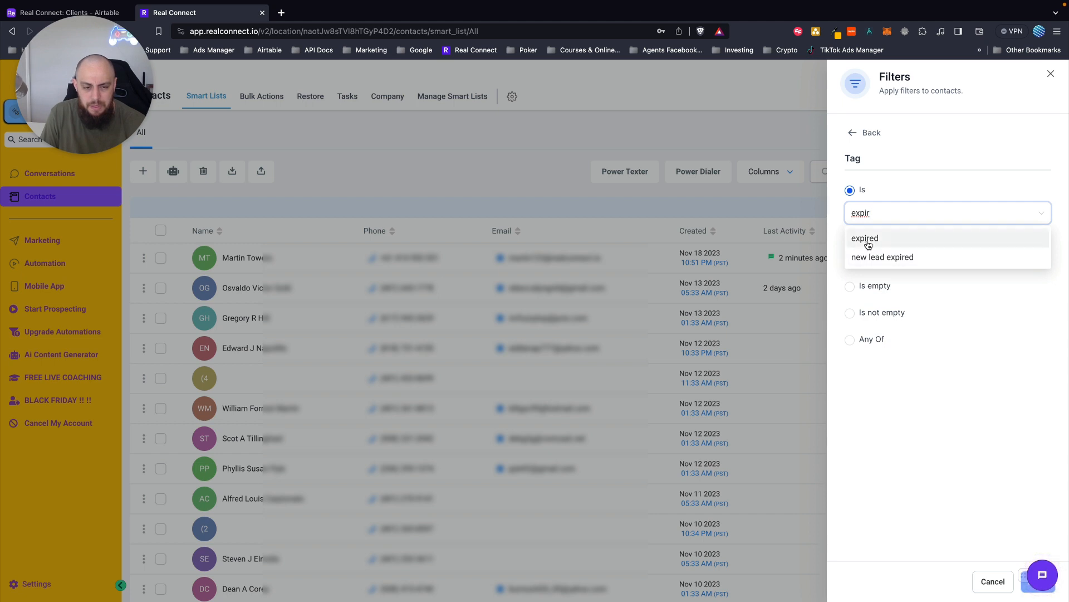
pyautogui.click(865, 238)
pyautogui.click(885, 398)
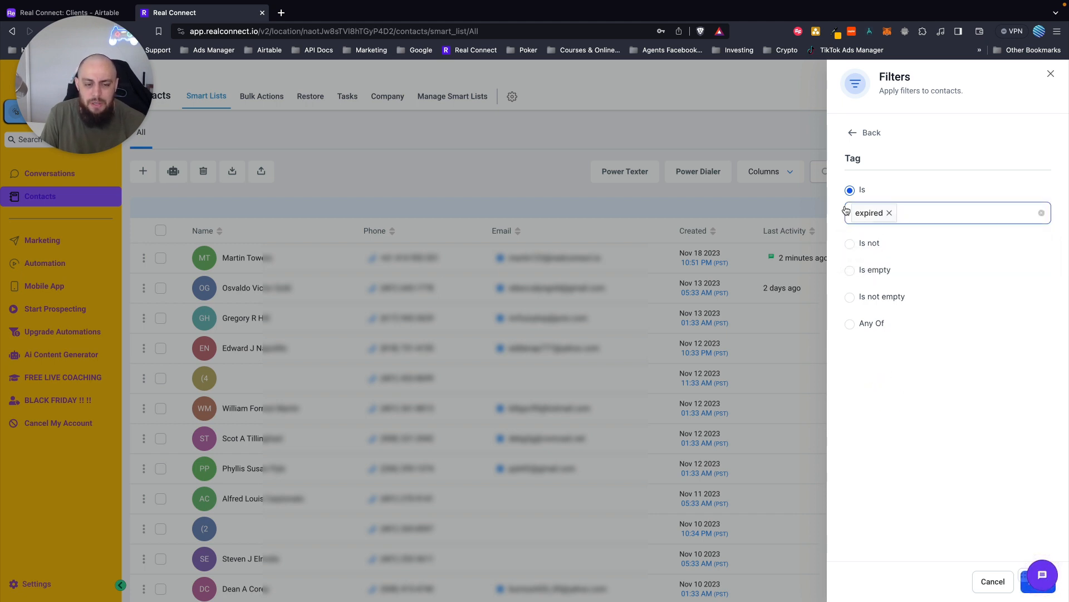
pyautogui.moveTo(1024, 575); pyautogui.dragTo(26, 521)
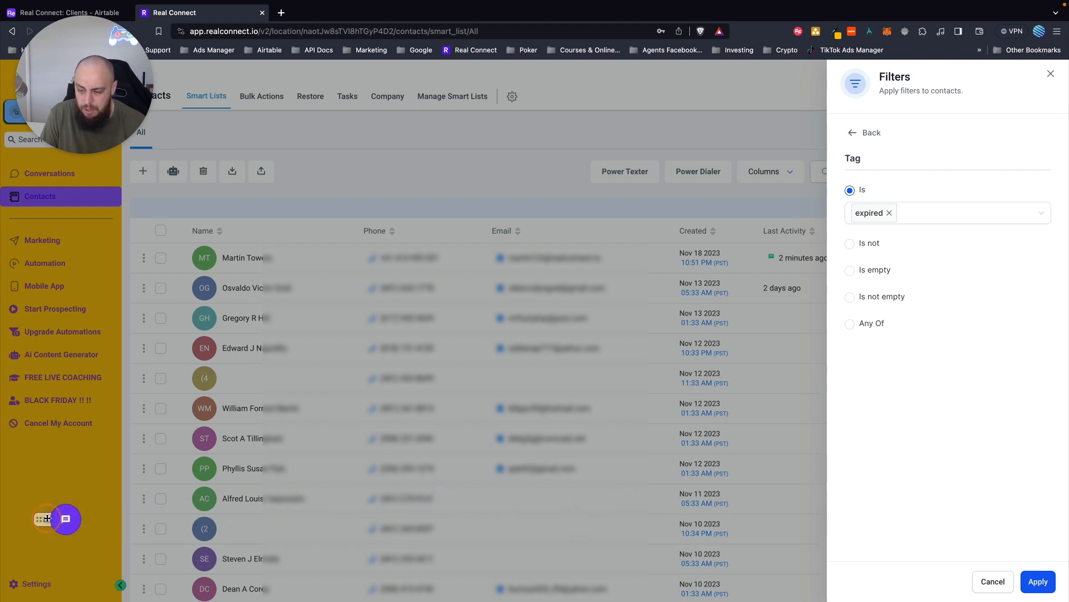
# - Add canceled as a second tag in the Is condition
pyautogui.click(916, 219)
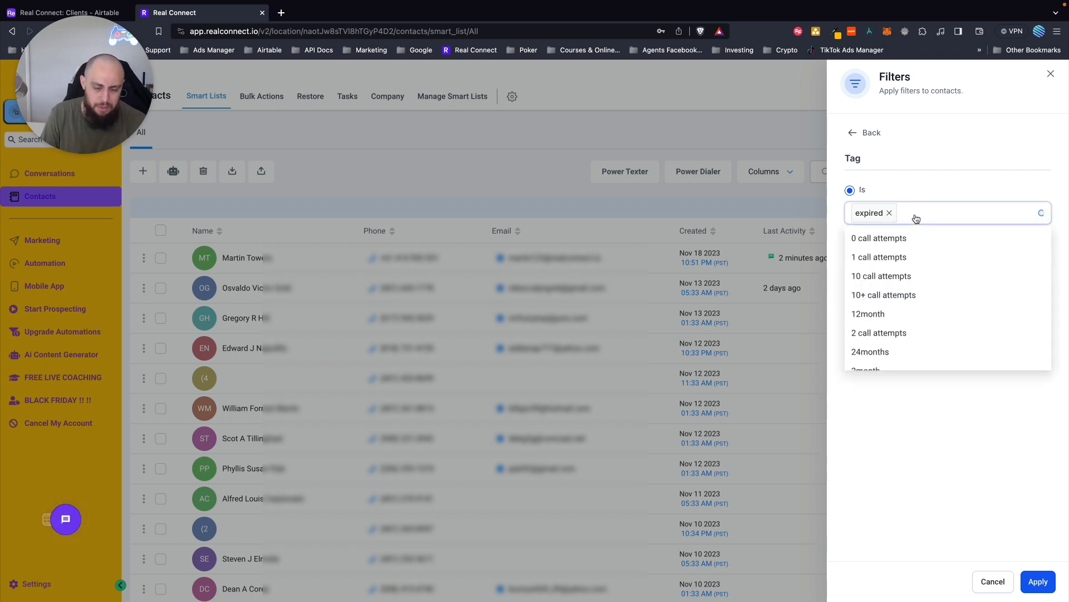
pyautogui.write('withdraw')
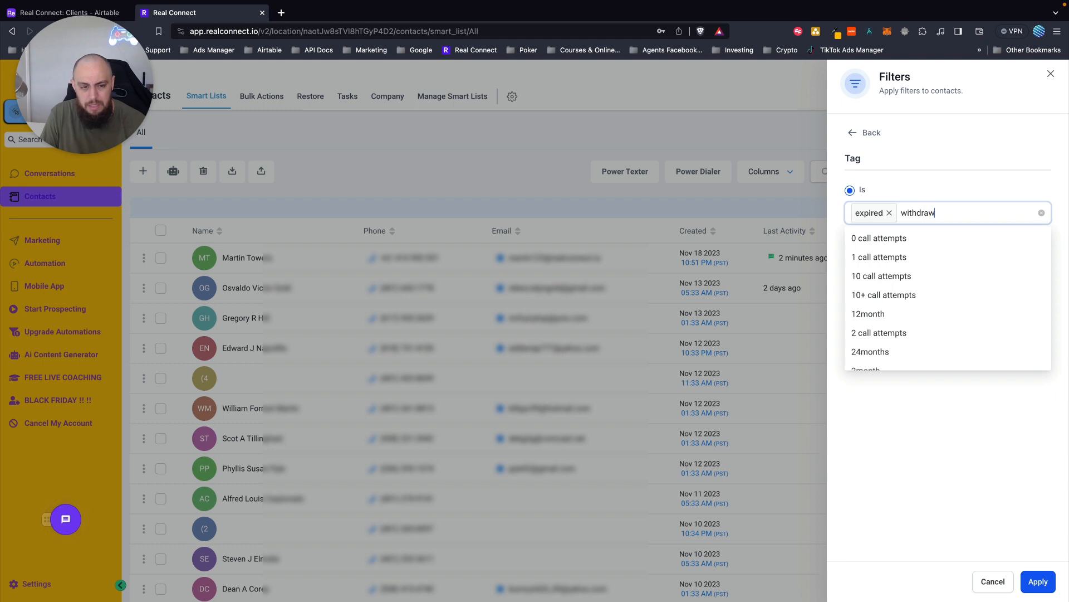
pyautogui.doubleClick(917, 212)
pyautogui.write('cancel')
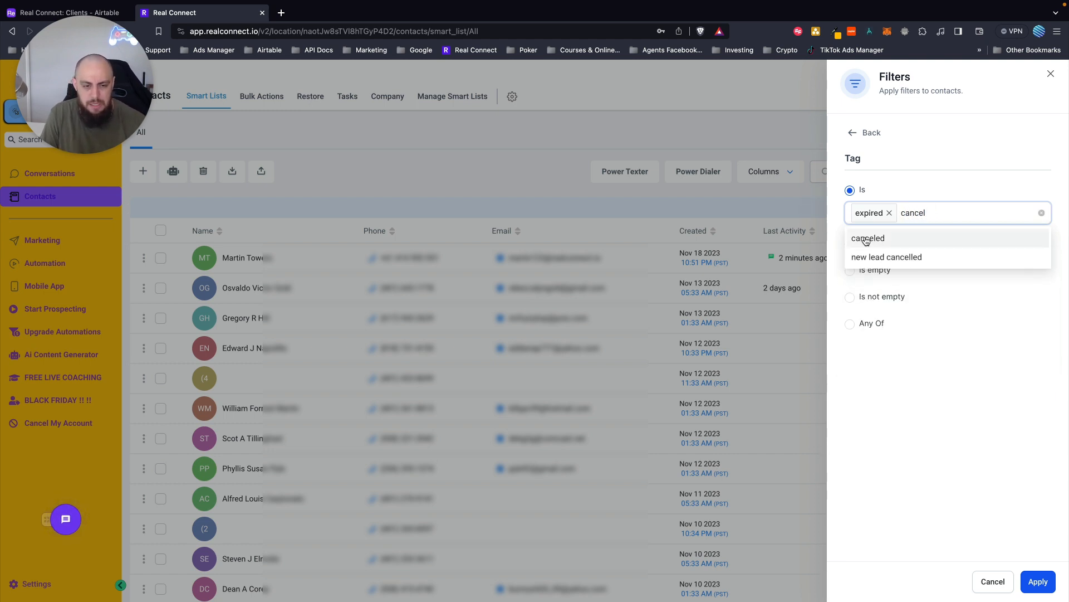
pyautogui.click(867, 239)
pyautogui.click(936, 192)
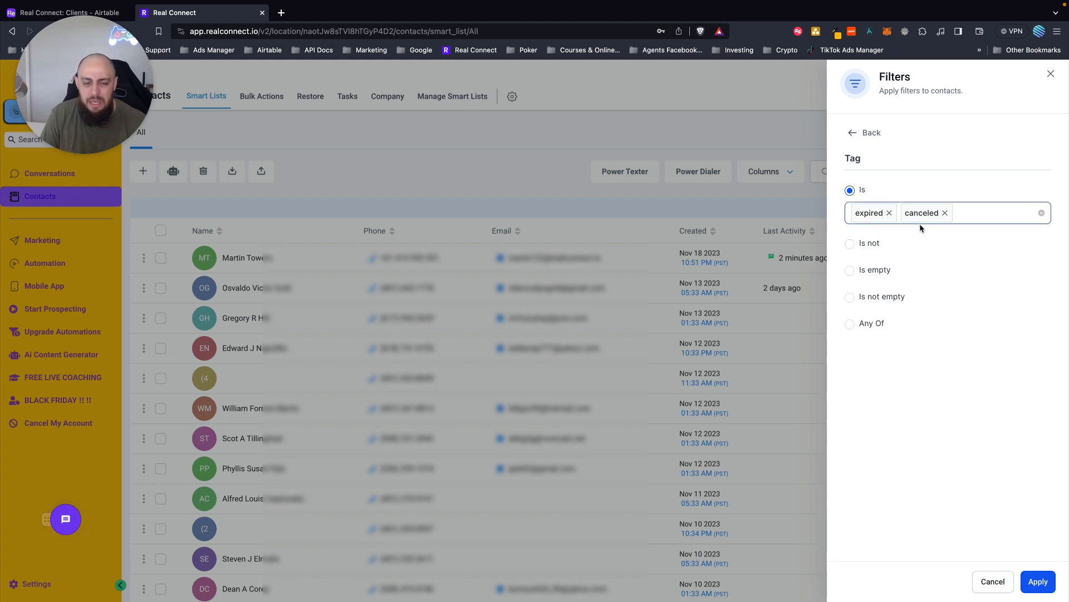
# - Switch the Tag filter's condition to Any Of and select the expired tag for it
pyautogui.click(850, 325)
pyautogui.click(879, 322)
pyautogui.write('ex')
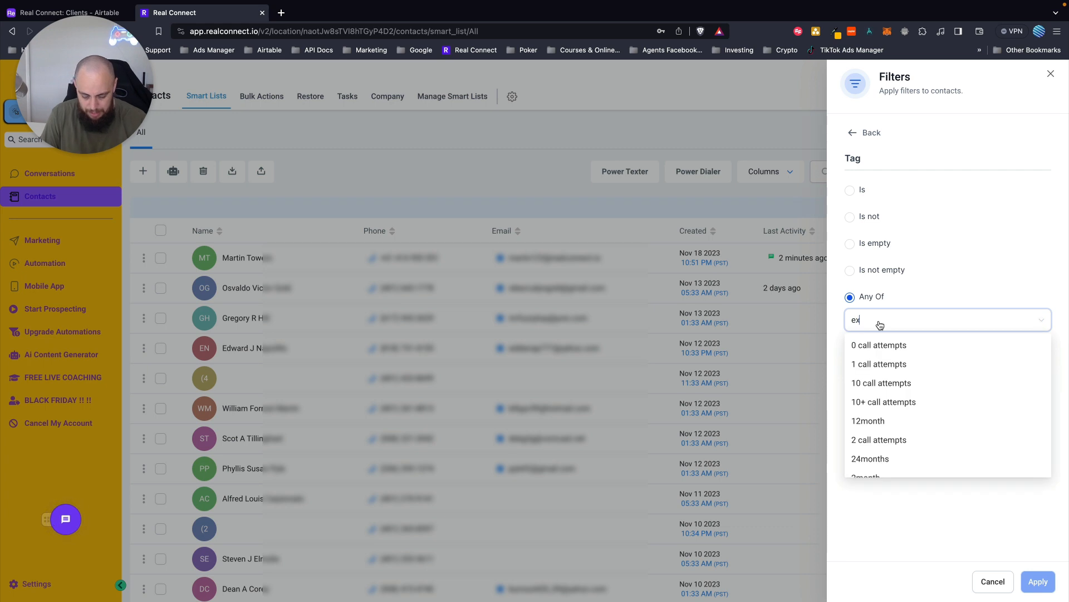
pyautogui.write('poired')
pyautogui.press('super+a')
pyautogui.write('e')
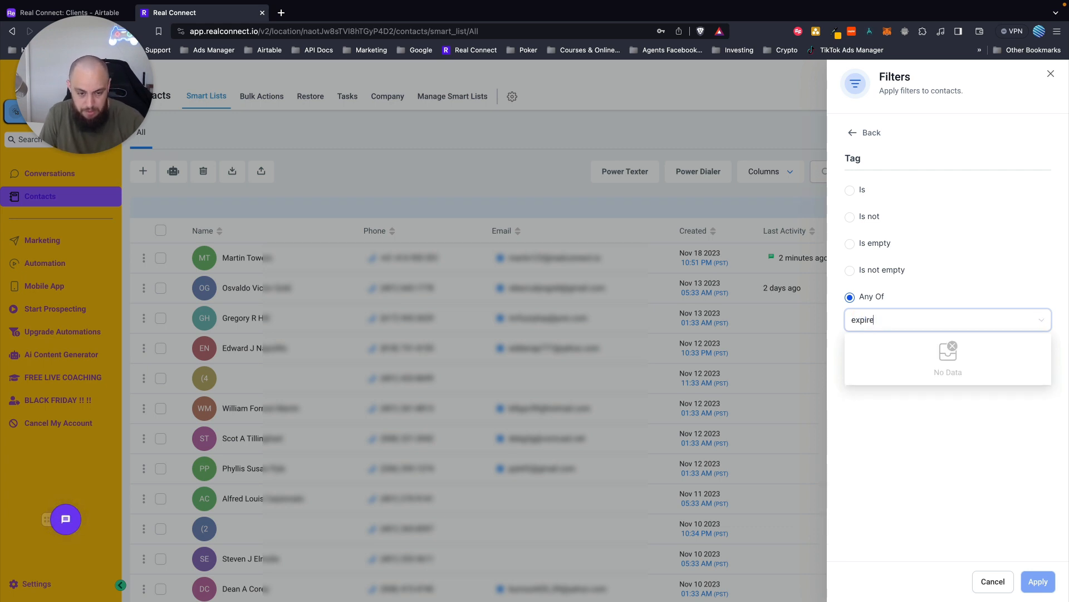
pyautogui.write('xpired')
pyautogui.click(881, 345)
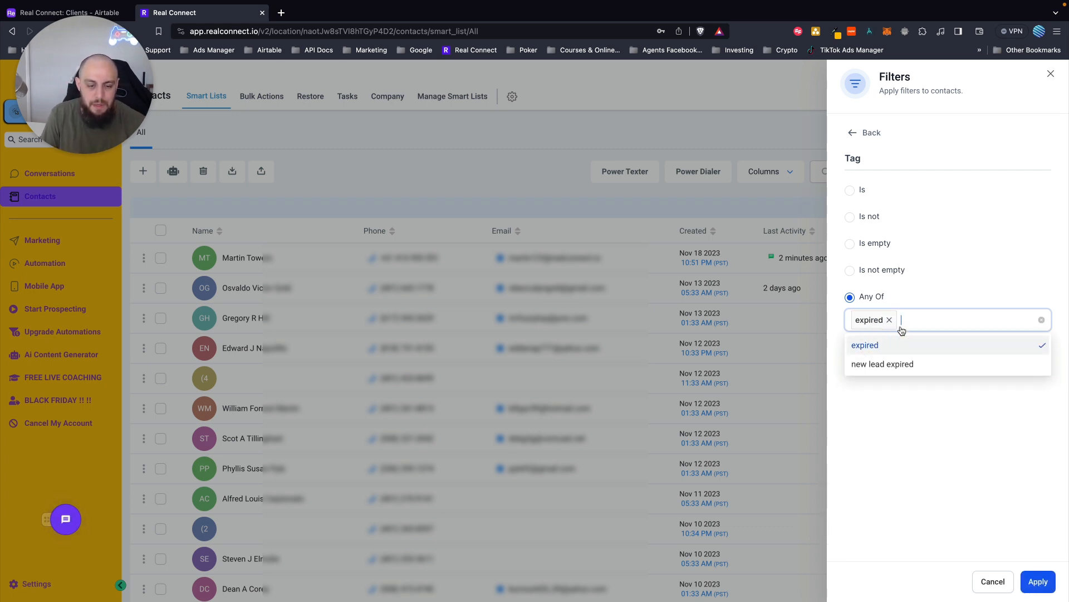
# - Add the canceled tag to the Any Of condition and apply the filter to the contacts
pyautogui.write('anc')
pyautogui.press('BackSpace')
pyautogui.press('BackSpace')
pyautogui.press('BackSpace')
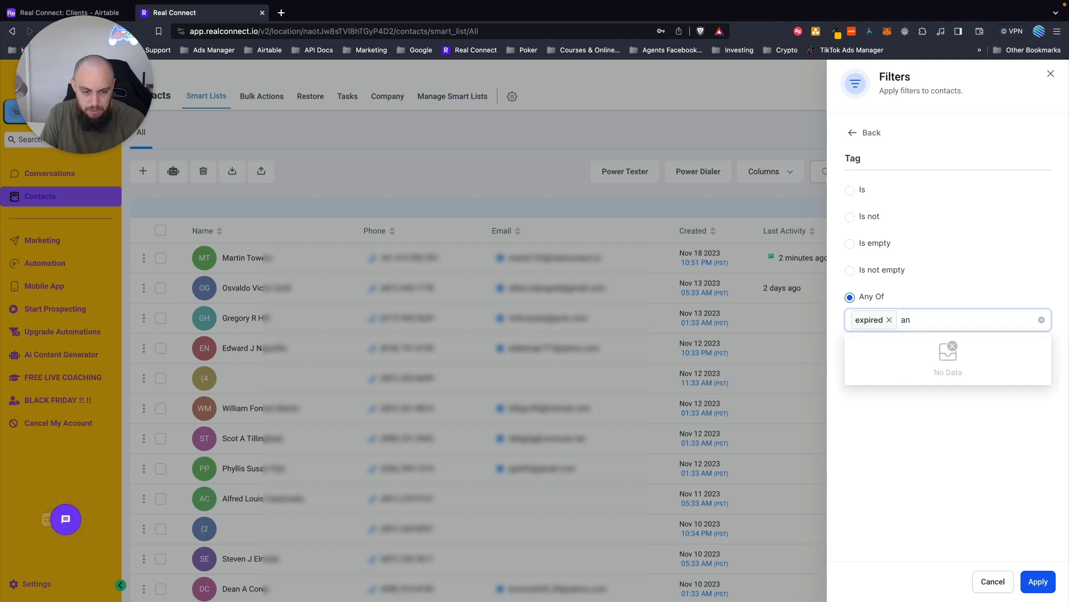
pyautogui.write('cancel')
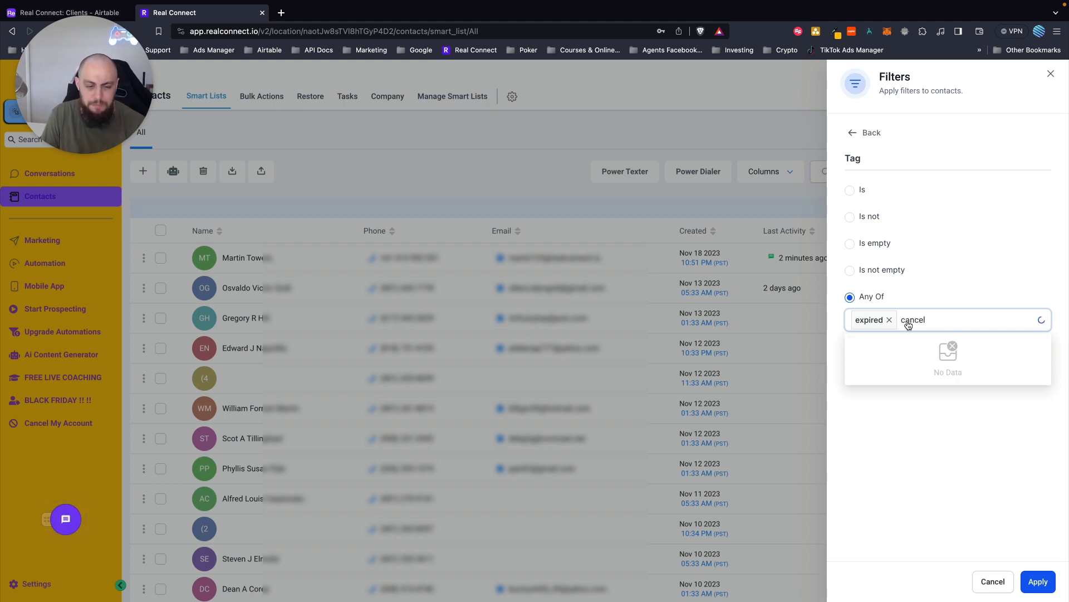
pyautogui.click(897, 345)
pyautogui.click(1014, 543)
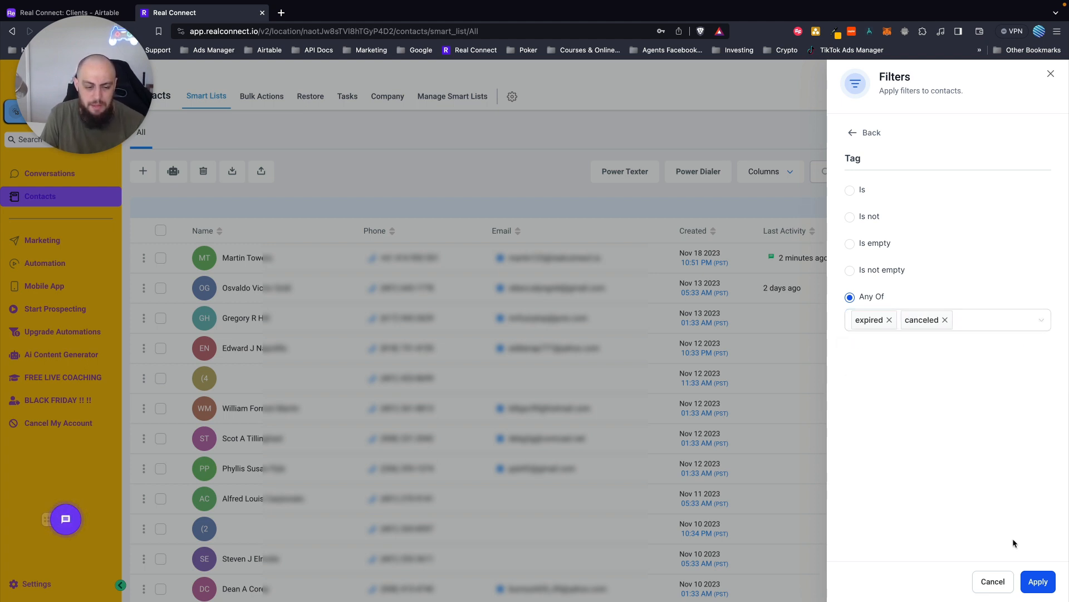
pyautogui.click(1037, 581)
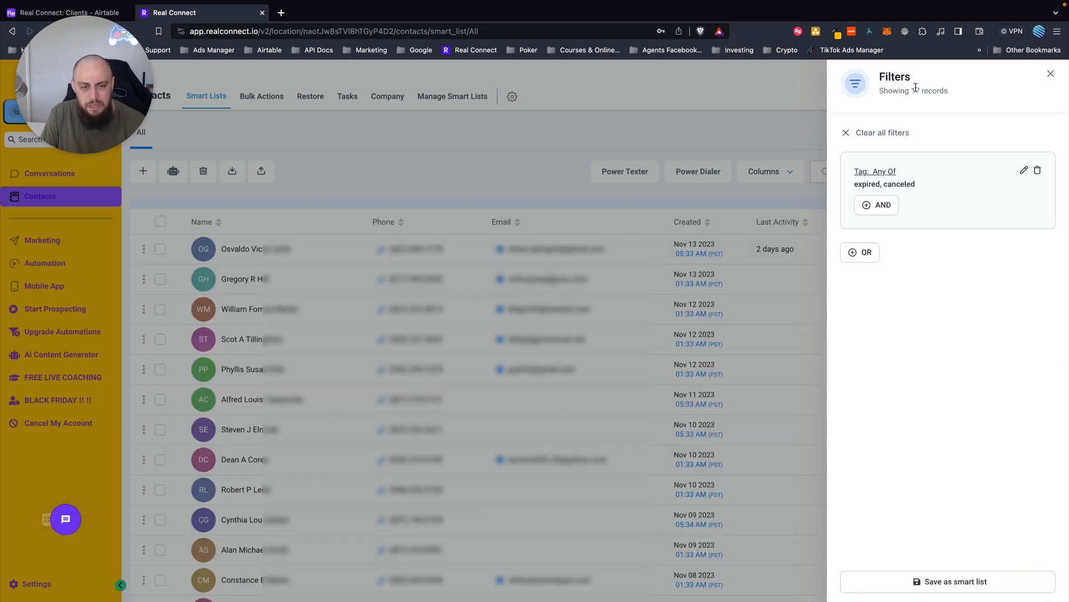
# - Check the filtered record count and view the filters available for an additional AND condition
pyautogui.moveTo(949, 91); pyautogui.dragTo(867, 91)
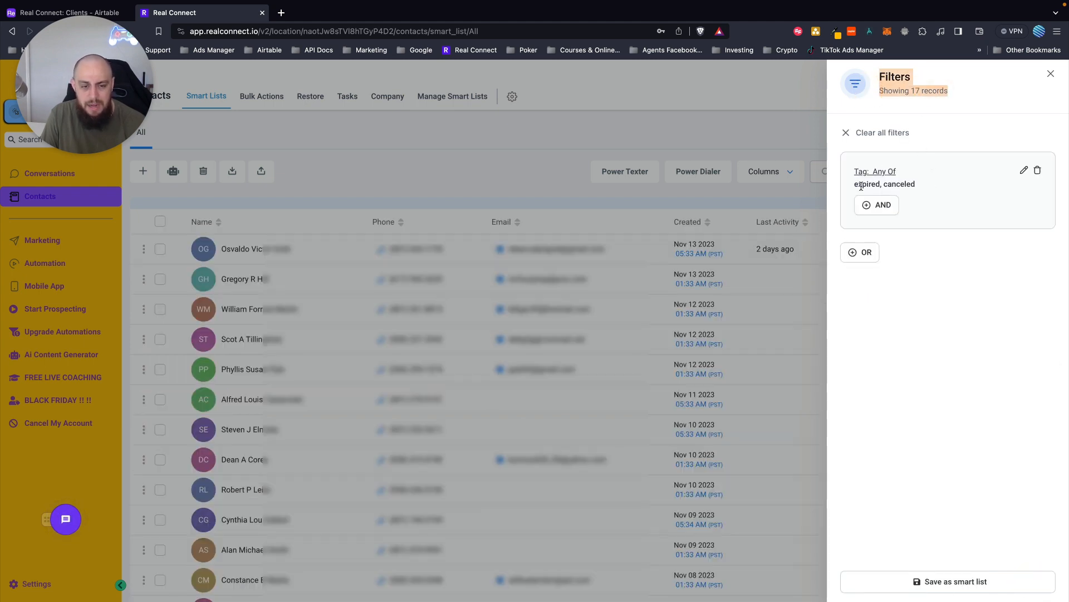
pyautogui.click(878, 190)
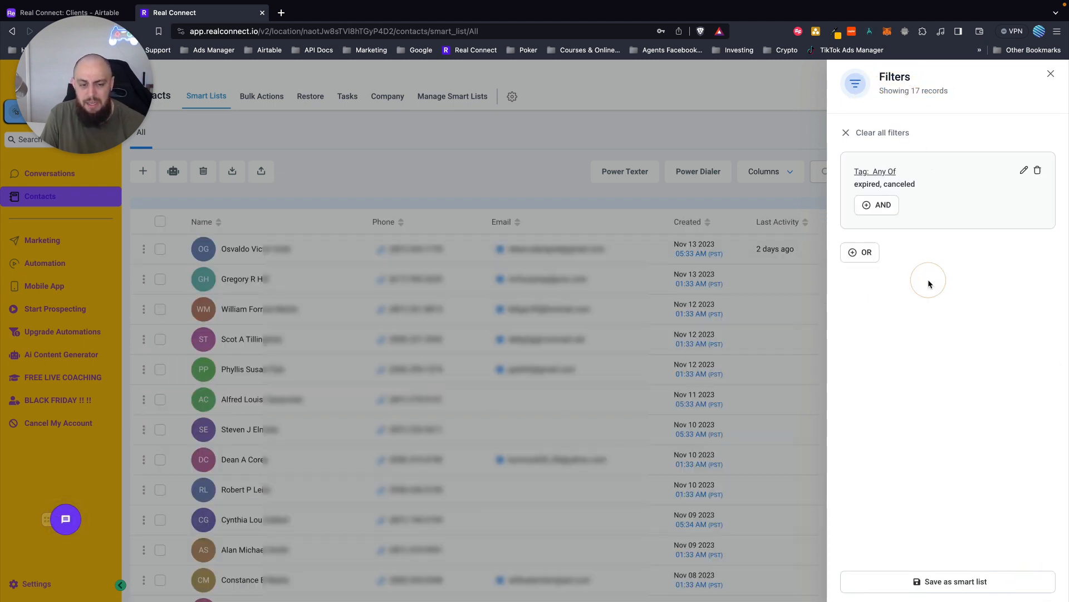
pyautogui.click(878, 206)
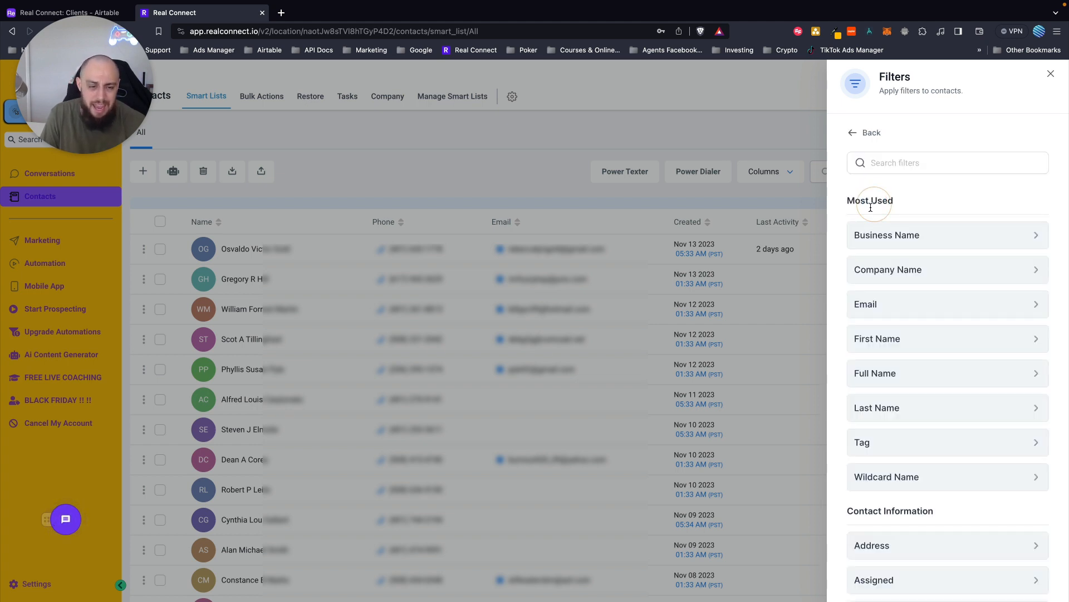
pyautogui.click(853, 133)
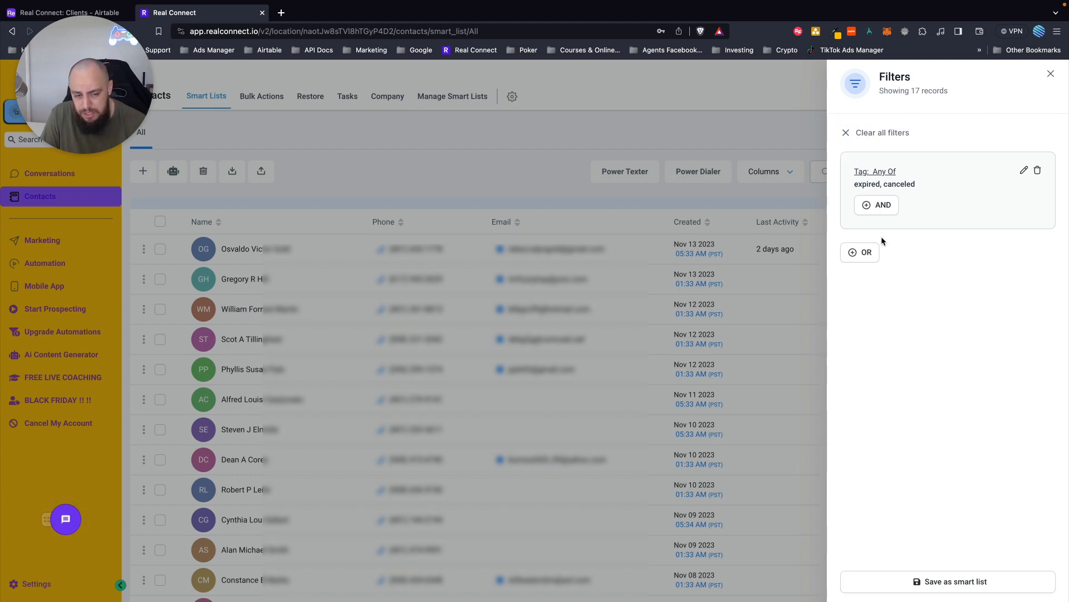
# - Save the filtered contacts as a smart list named "Expired & Canceled"
pyautogui.click(943, 582)
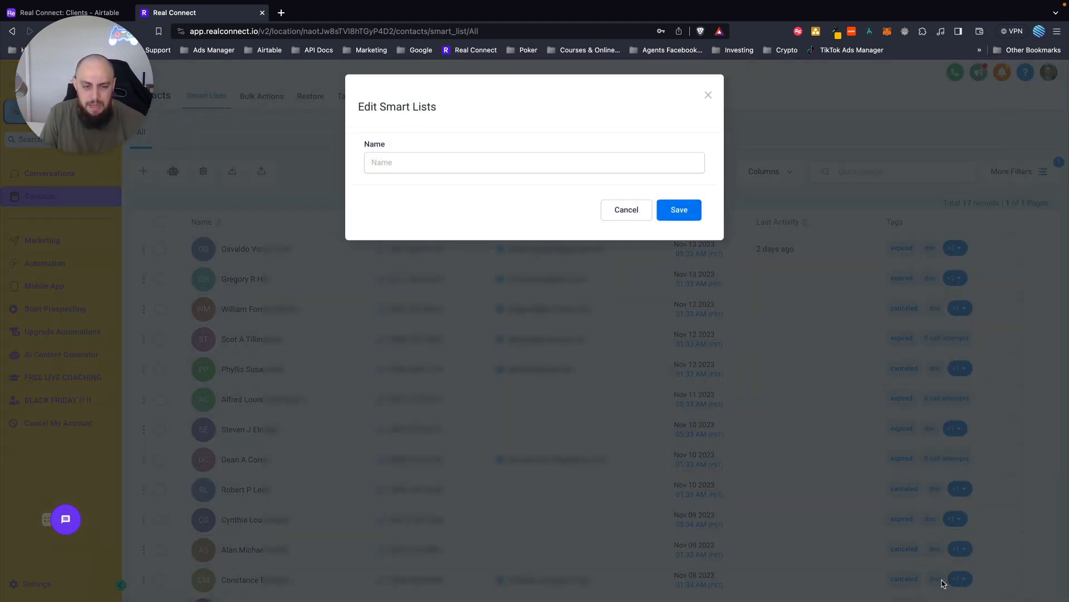
pyautogui.click(414, 162)
pyautogui.write('E')
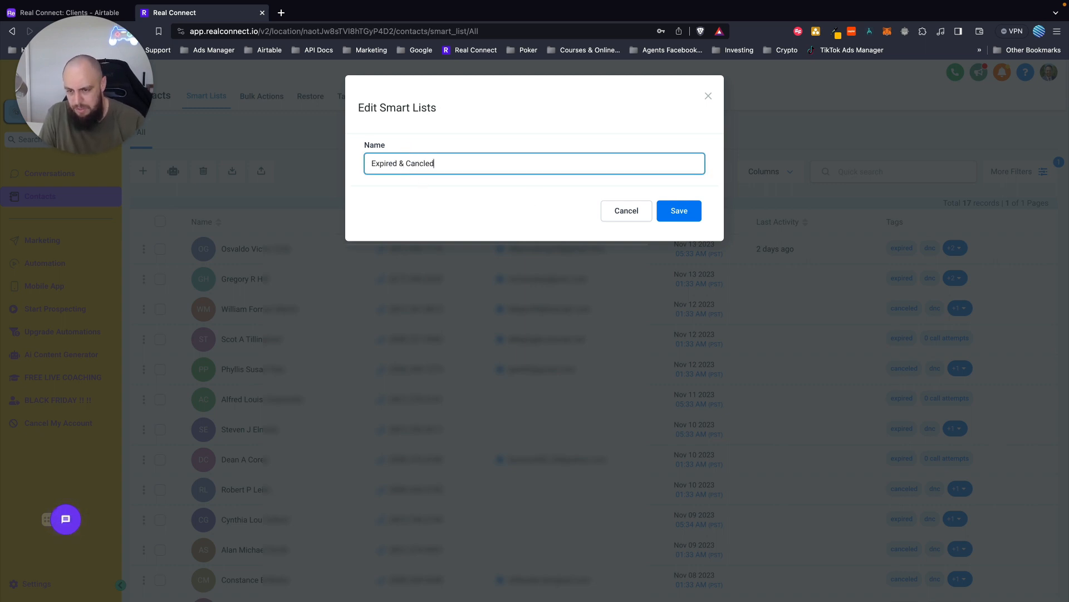
pyautogui.write('xpired & Canceled')
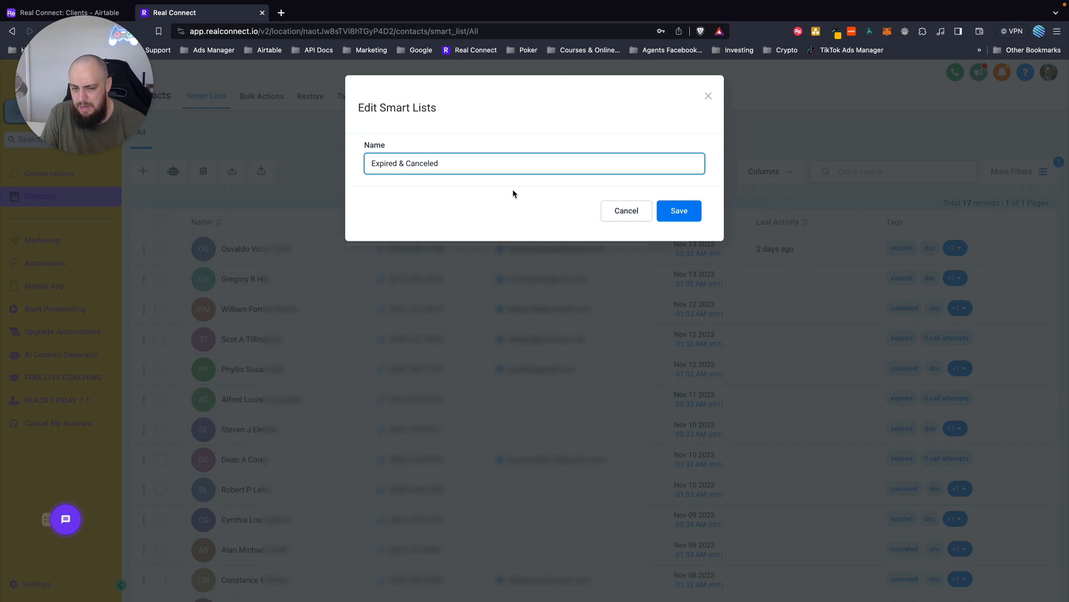
pyautogui.click(681, 215)
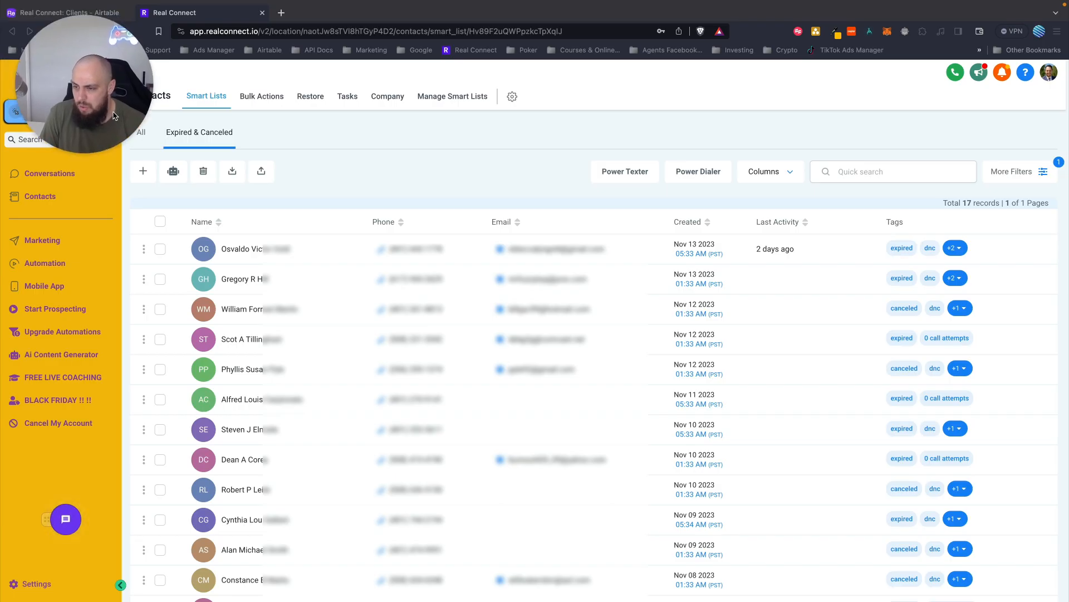
# - Return to the All contacts list and start a new filter based on Tag
pyautogui.click(142, 134)
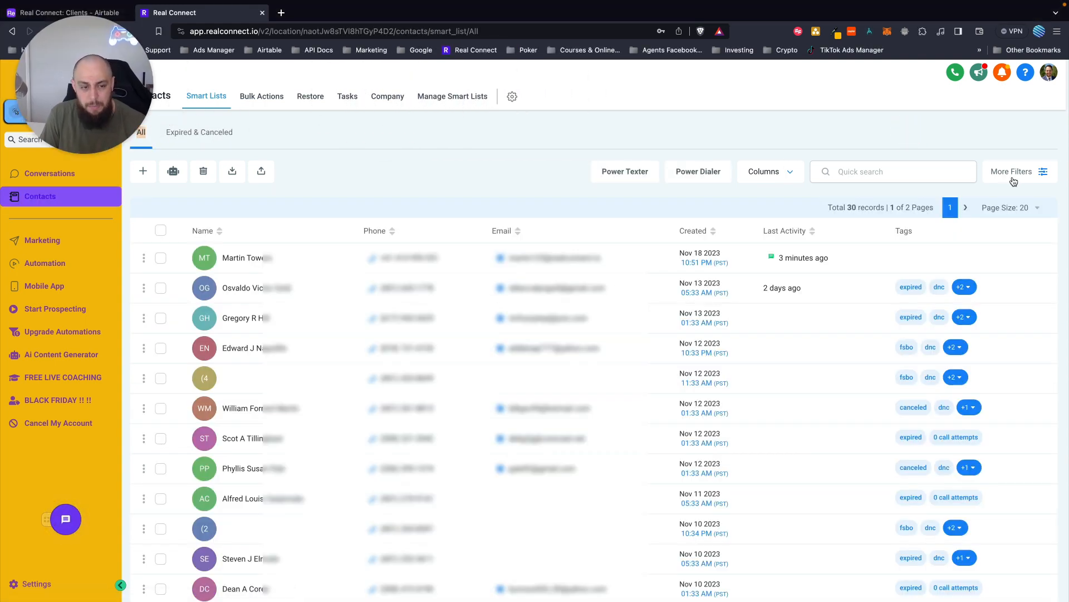
pyautogui.click(1040, 172)
pyautogui.click(919, 138)
pyautogui.write('tg')
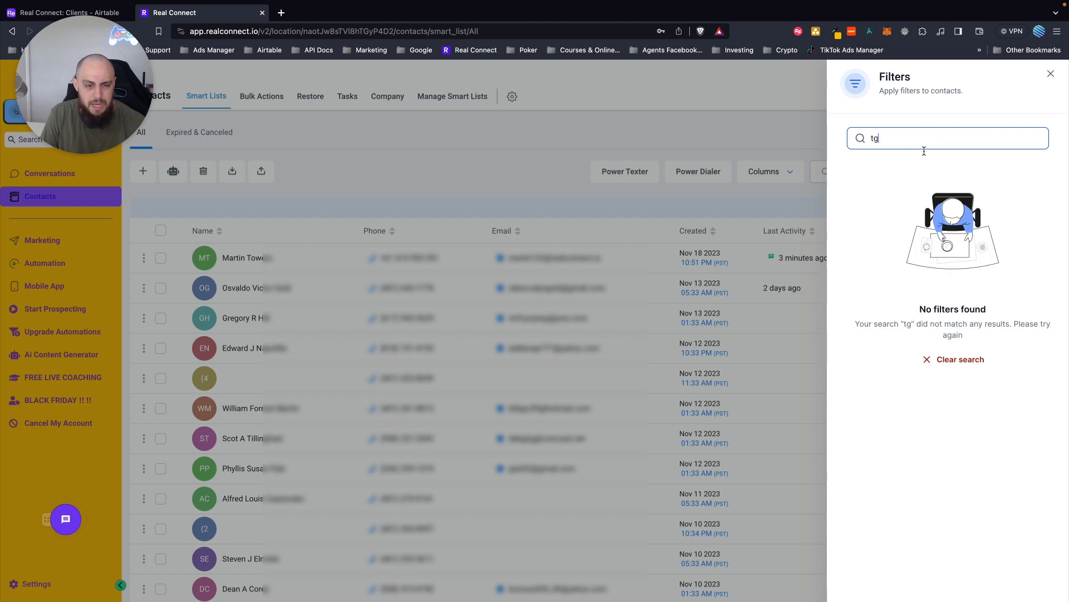
pyautogui.press('BackSpace')
pyautogui.write('ag')
pyautogui.click(906, 209)
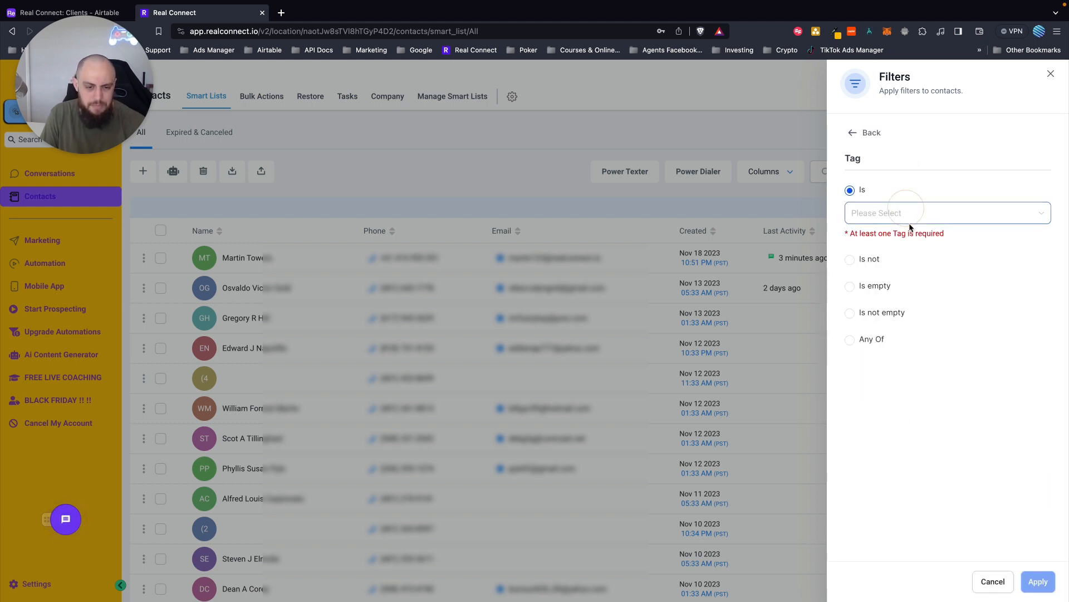
# - Set the Tag filter's Is condition to fsbo and apply it to the contacts
pyautogui.click(895, 217)
pyautogui.write('fsb')
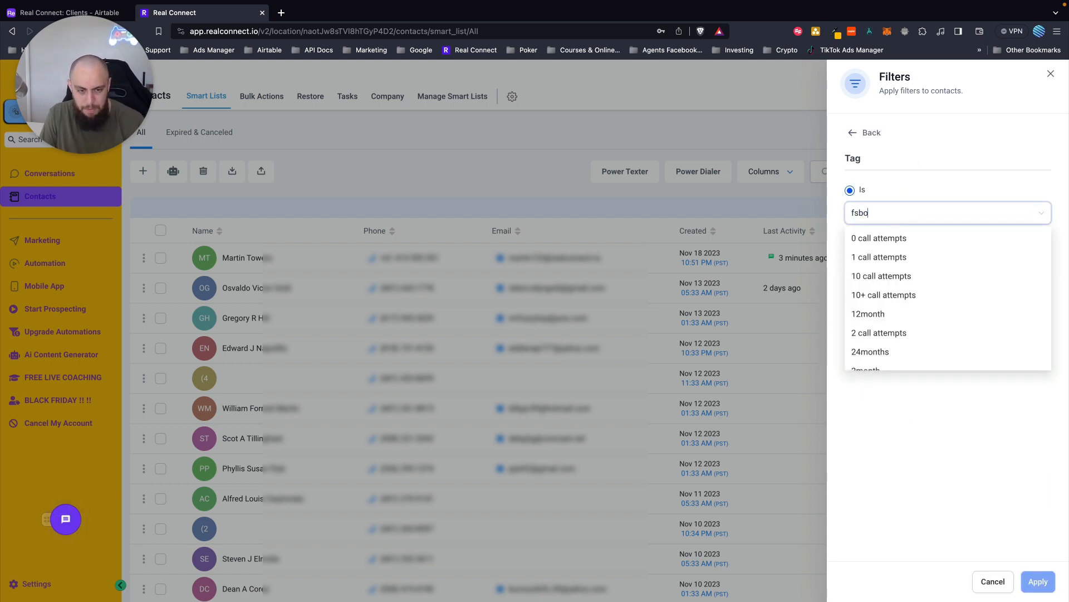
pyautogui.write('o')
pyautogui.click(869, 240)
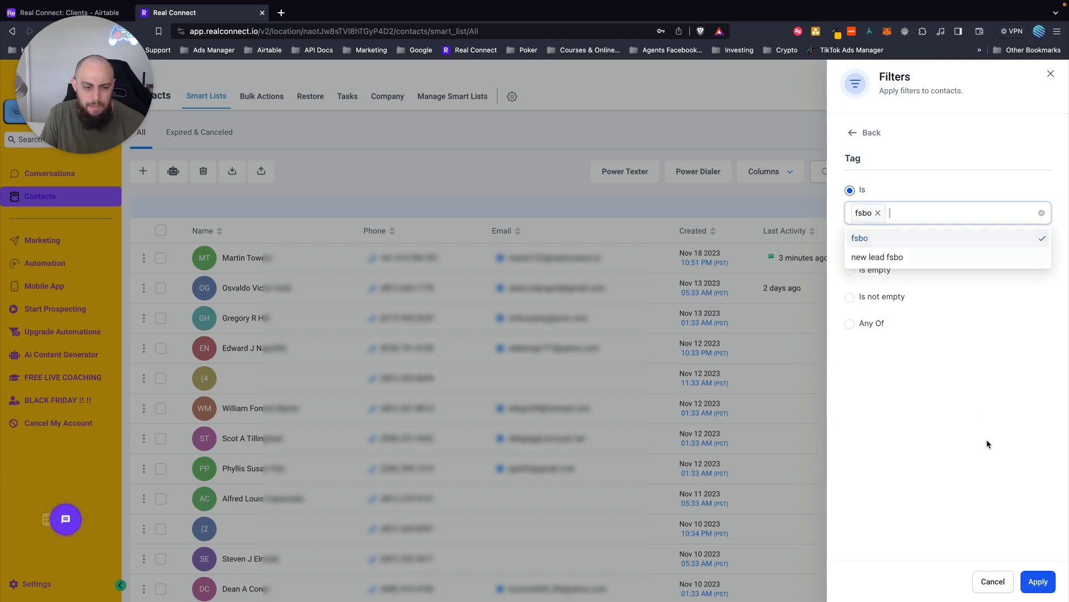
pyautogui.click(1038, 582)
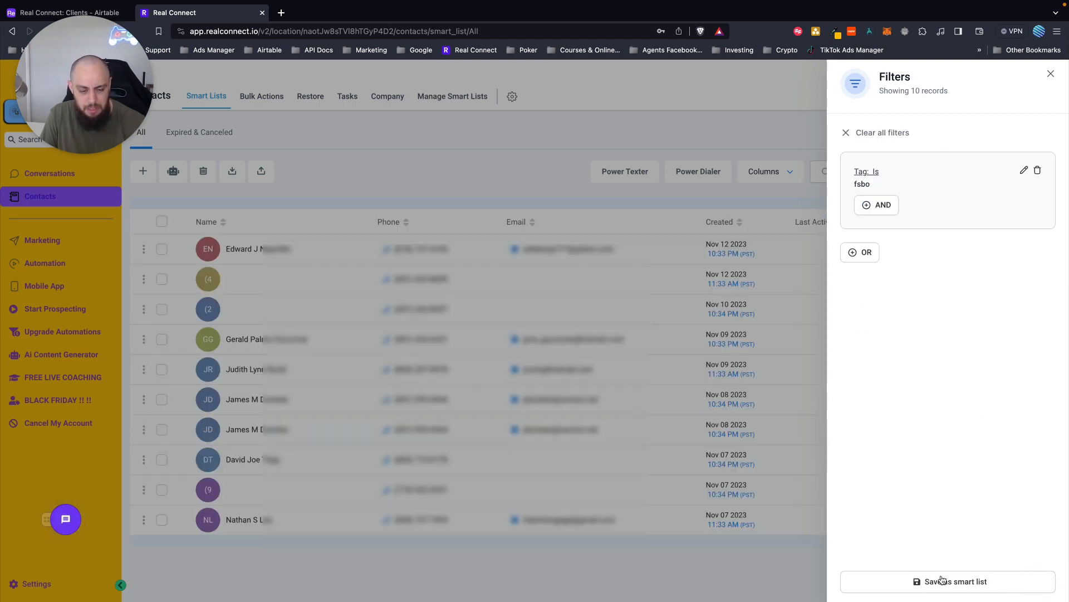
# - Save the filtered contacts as a smart list named "FSBO" and open the smart list management page
pyautogui.click(941, 579)
pyautogui.click(396, 160)
pyautogui.write('FSBO')
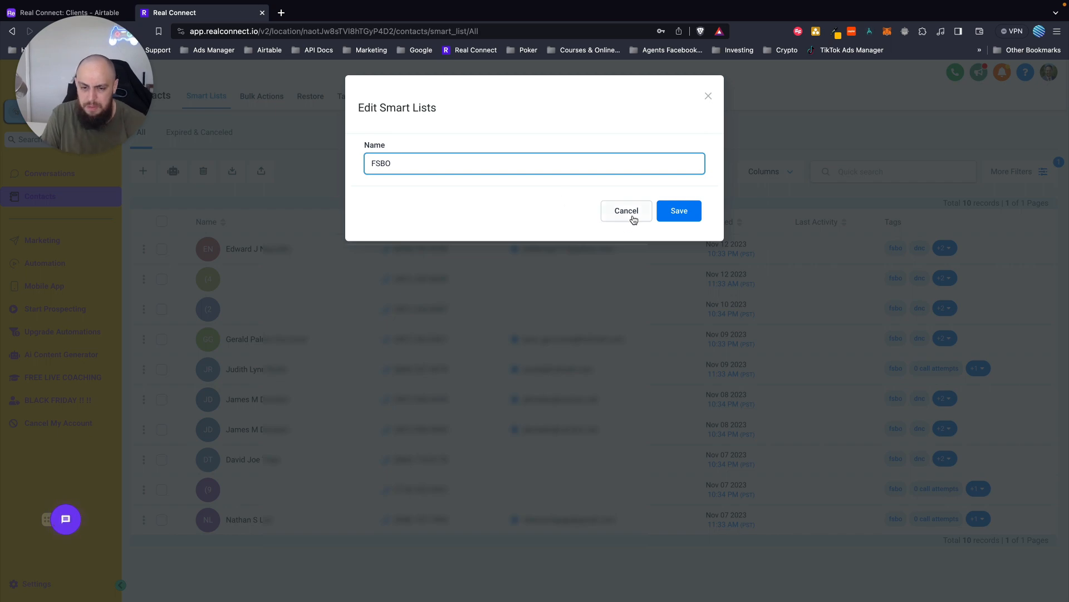
pyautogui.click(692, 219)
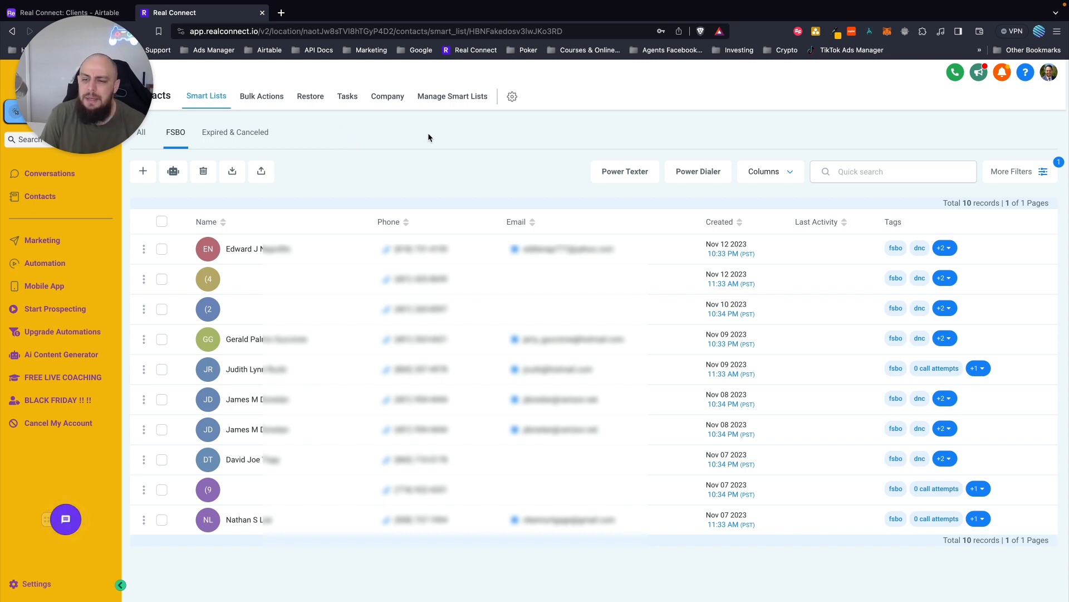
pyautogui.click(439, 98)
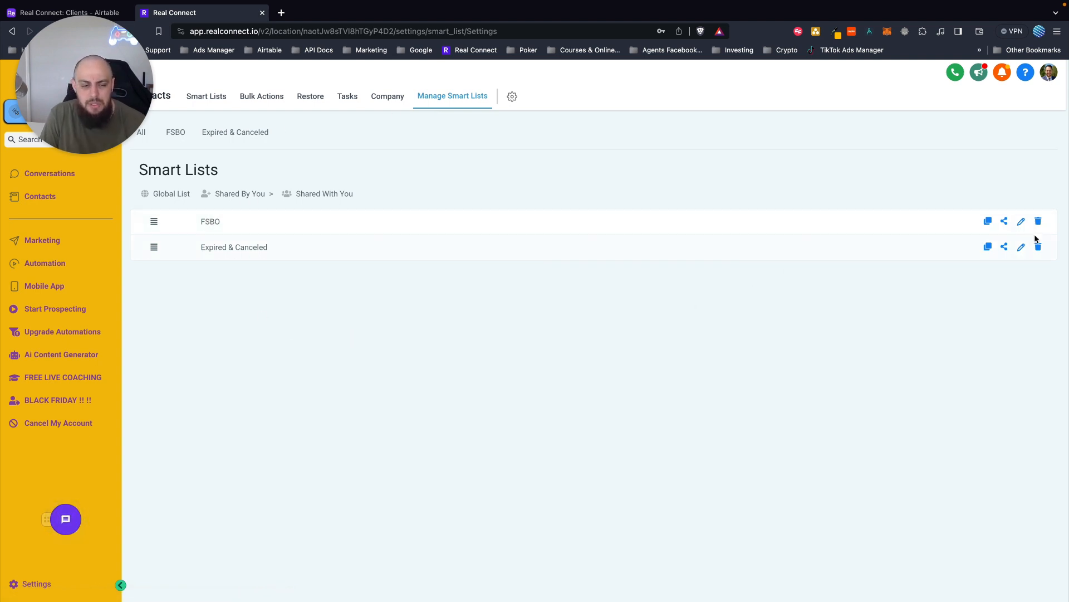
# - Share the Expired & Canceled smart list with all users as a global list and save the sharing settings
pyautogui.click(1004, 247)
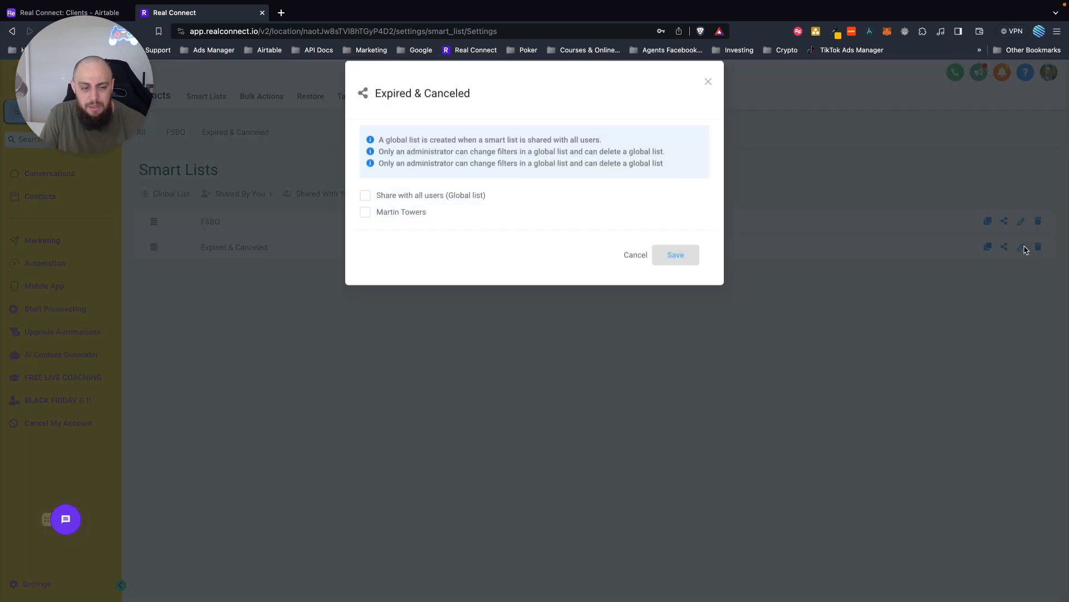
pyautogui.click(399, 210)
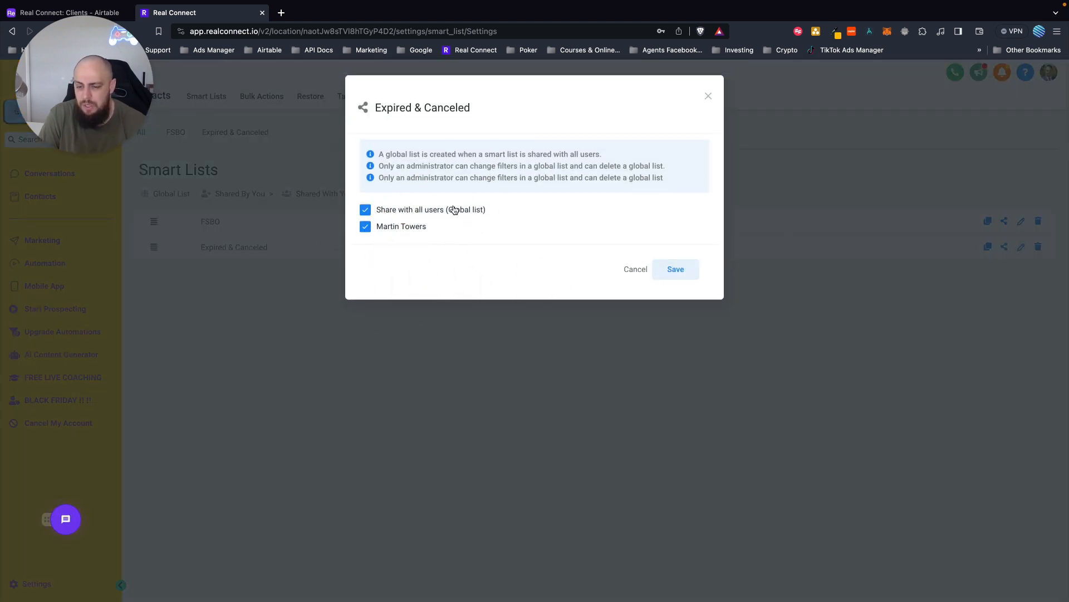
pyautogui.click(677, 270)
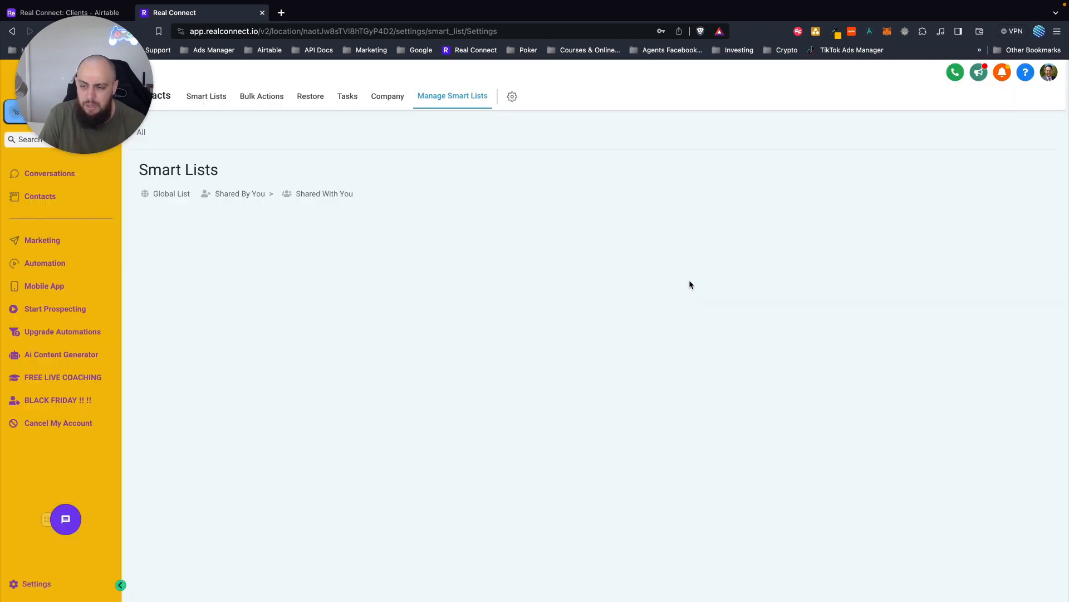
# - Share the FSBO smart list with all users as a global list and save the sharing settings
pyautogui.click(1004, 221)
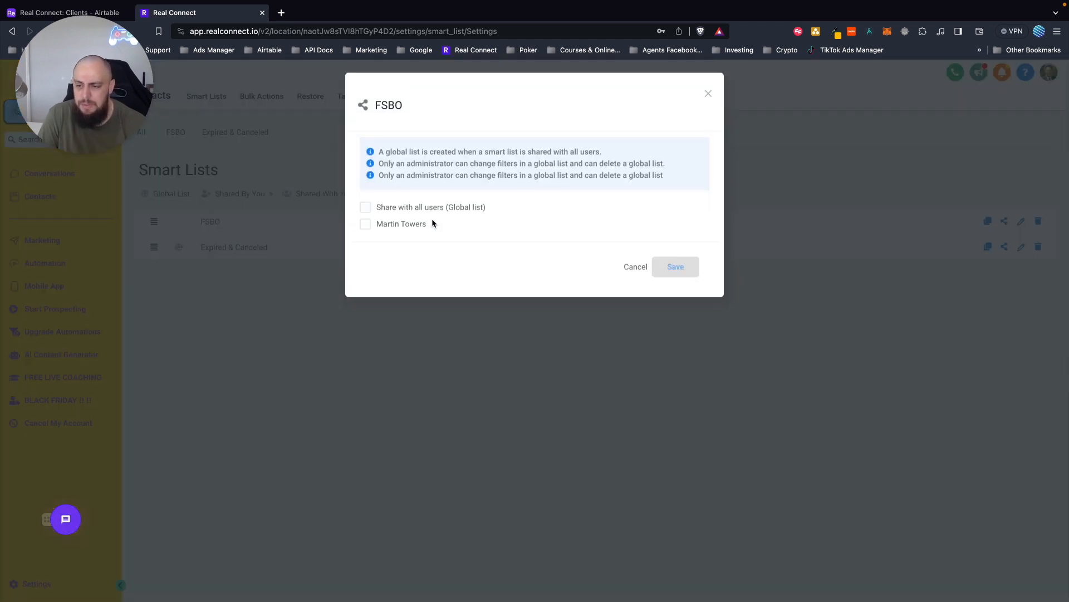
pyautogui.click(426, 209)
pyautogui.click(675, 267)
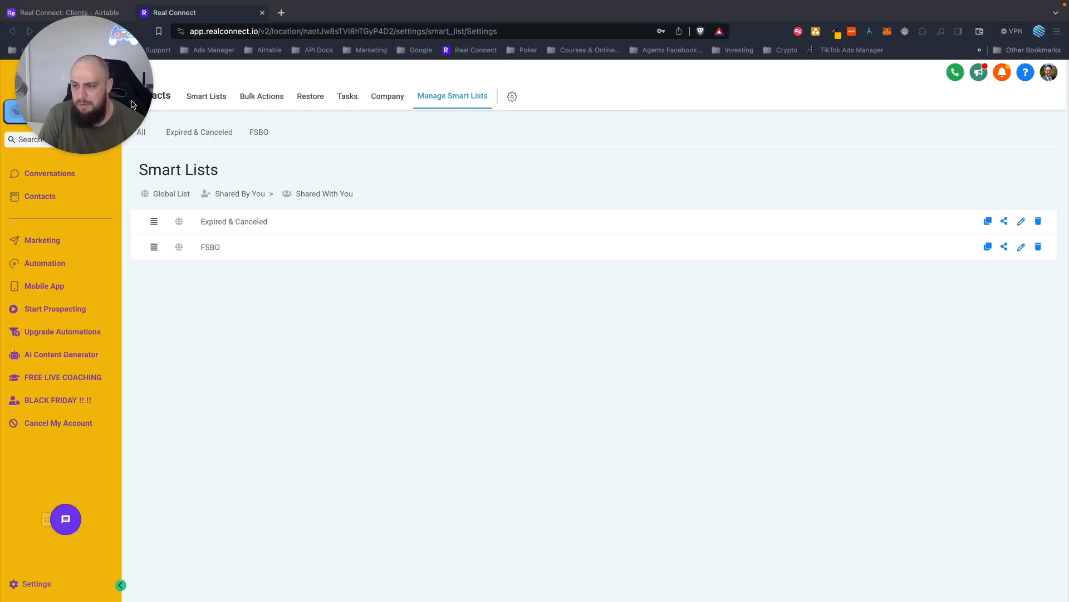
# - Return to the All contacts list, add the Postal Code column to the table and look through its values
pyautogui.click(143, 134)
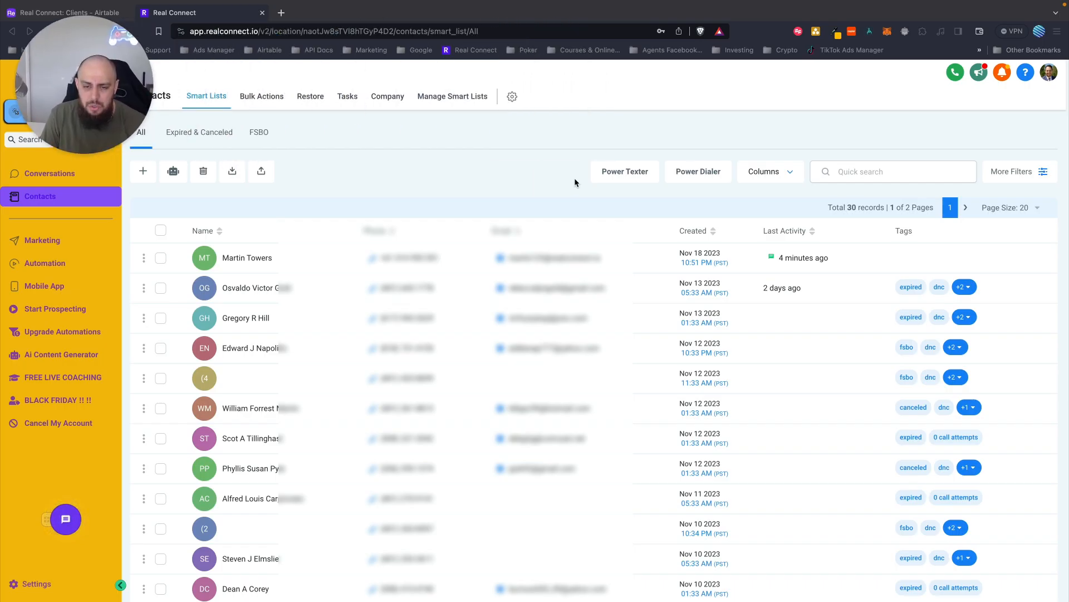
pyautogui.click(787, 173)
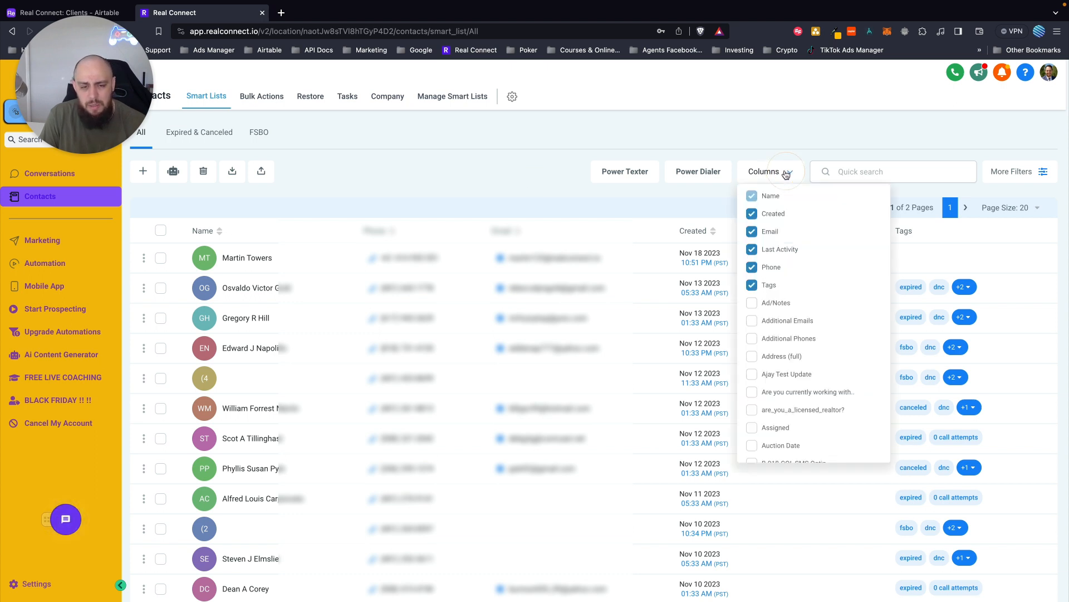
pyautogui.scroll(-3, 791, 317)
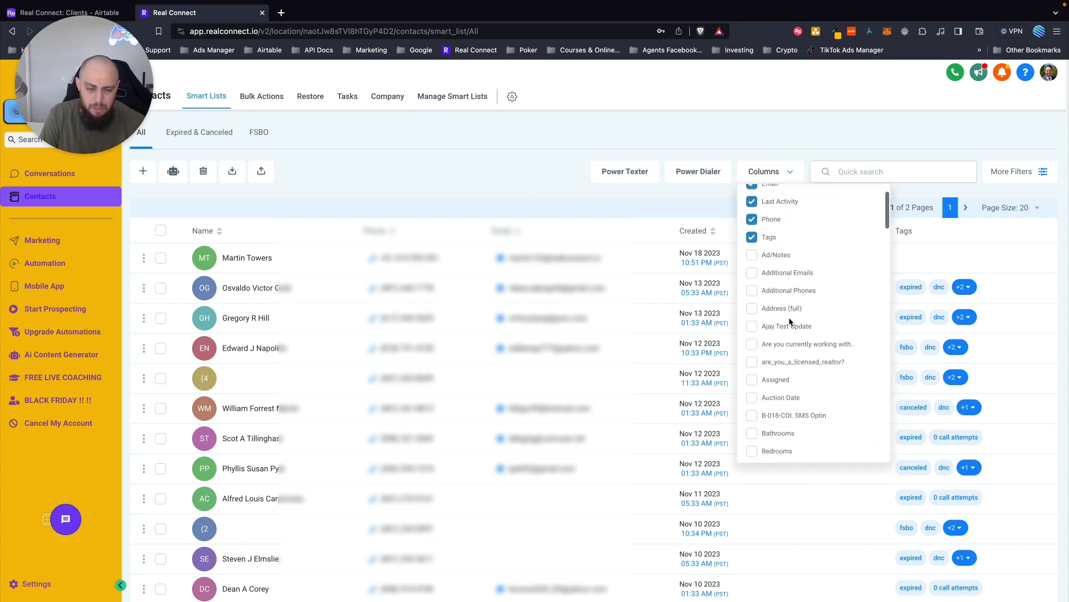
pyautogui.scroll(-20, 789, 323)
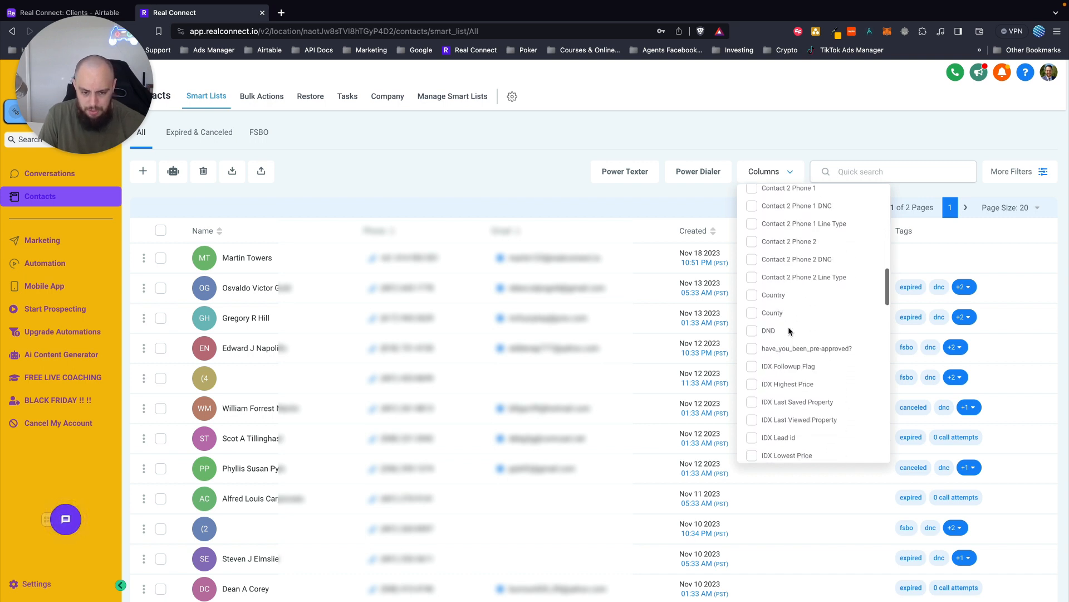
pyautogui.scroll(-15, 789, 329)
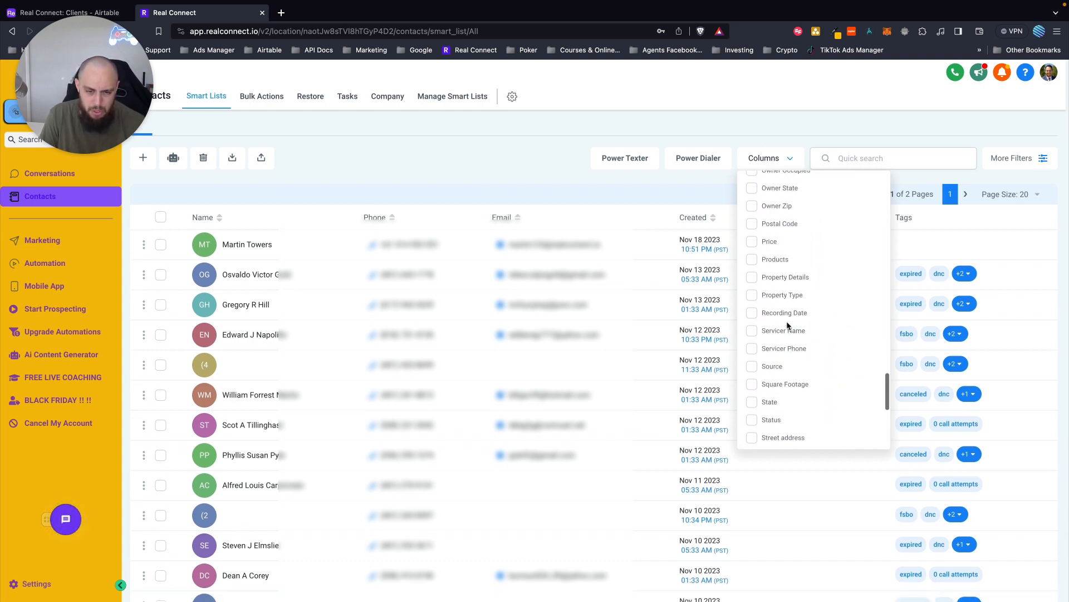
pyautogui.scroll(1, 788, 326)
pyautogui.click(752, 246)
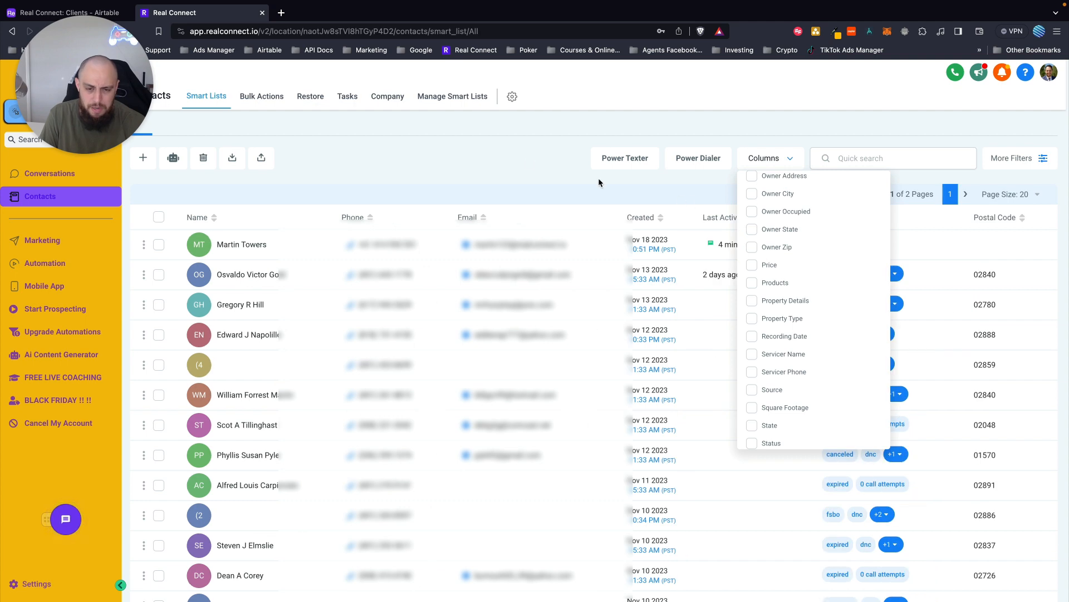
pyautogui.click(599, 182)
pyautogui.scroll(-4, 1001, 494)
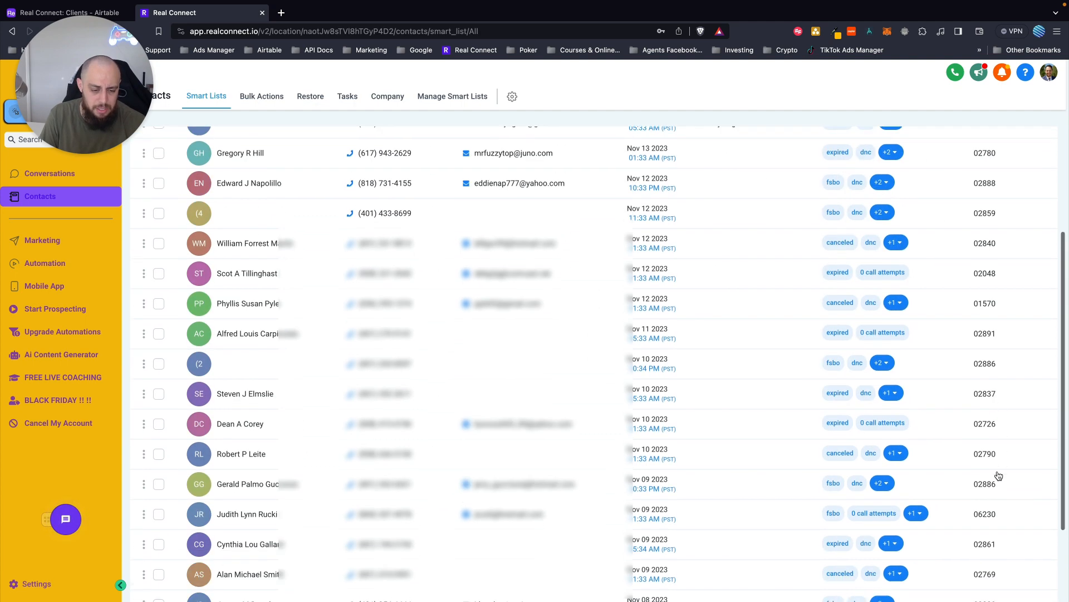
pyautogui.scroll(5, 997, 472)
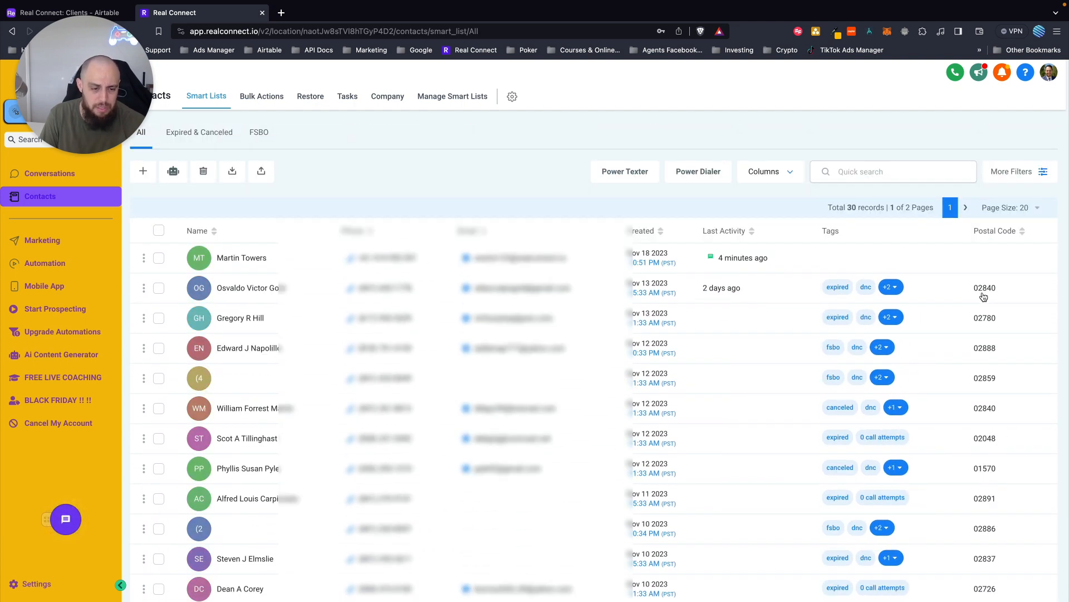
# - Find the Postal Zip Code filter, set its Is condition to 02840 and apply it to the contacts
pyautogui.click(1046, 172)
pyautogui.click(920, 138)
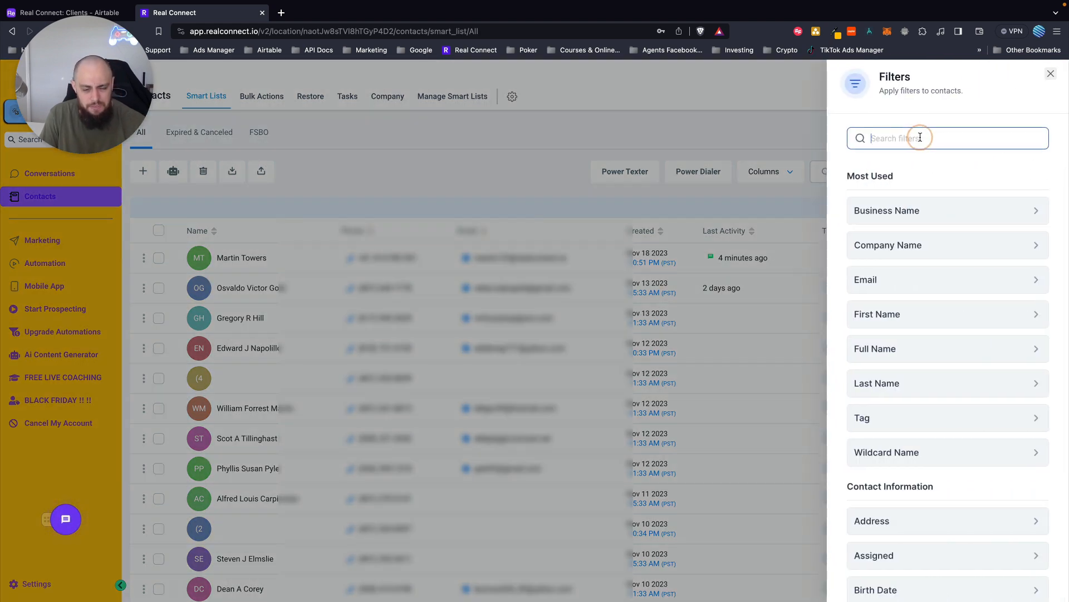
pyautogui.write('post')
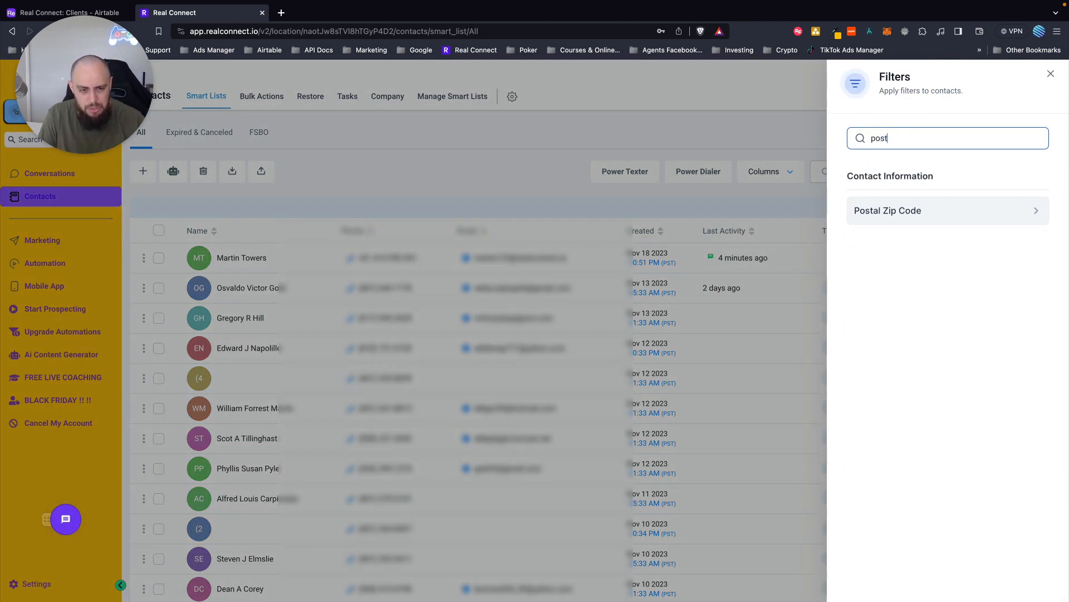
pyautogui.click(887, 215)
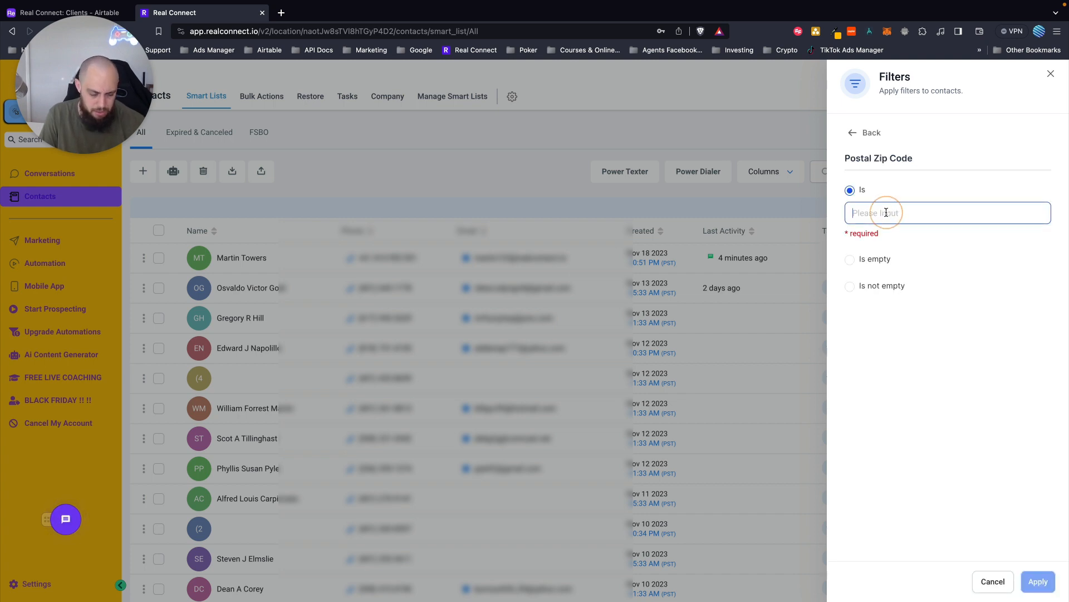
pyautogui.write('02840')
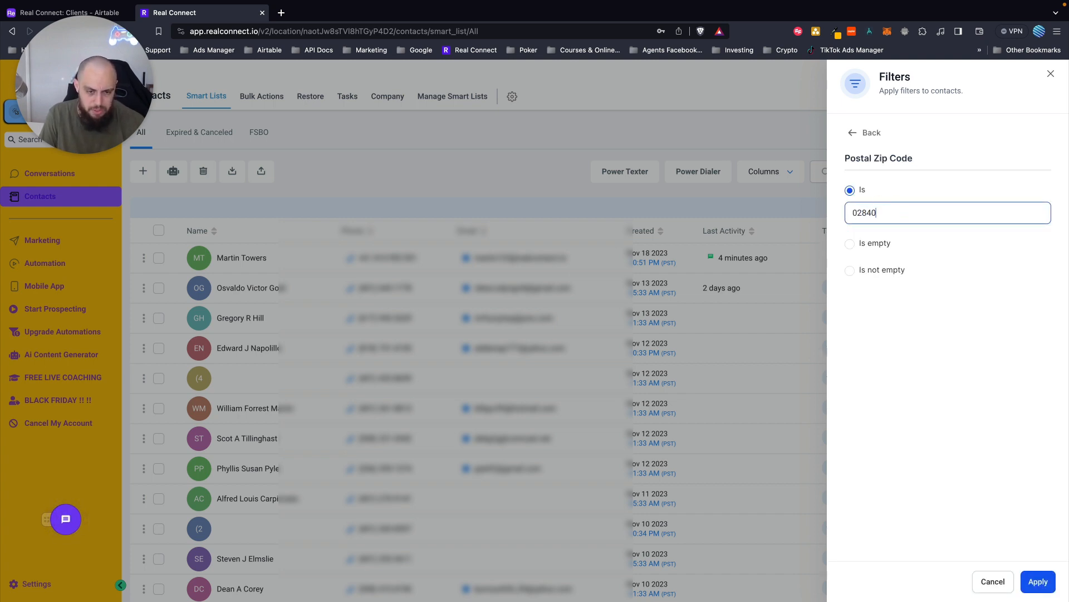
pyautogui.click(1037, 581)
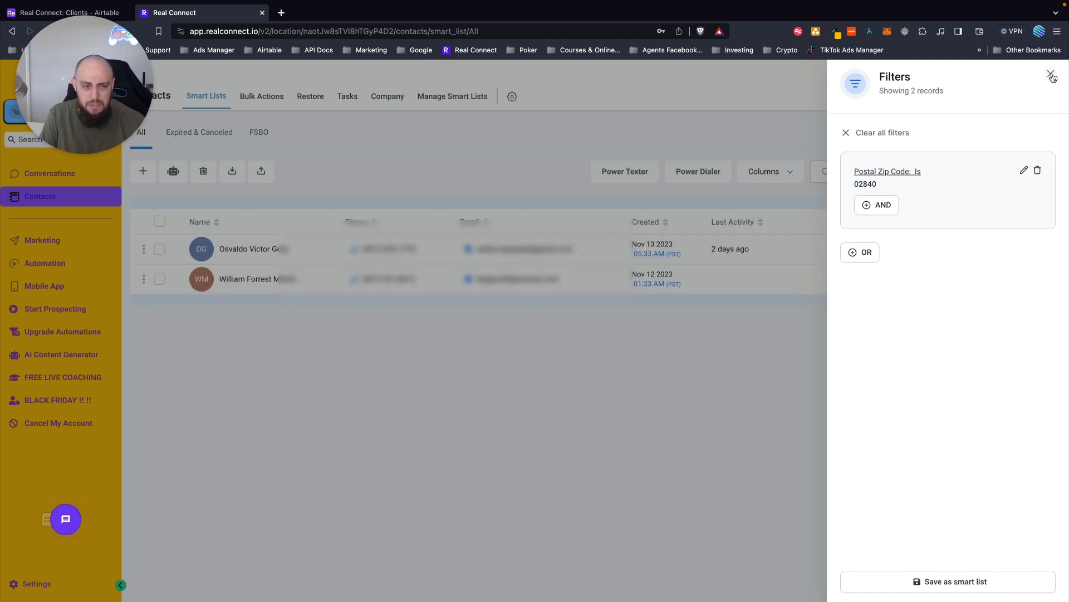
# - Save the filtered contacts as a smart list named "02840"
pyautogui.click(953, 582)
pyautogui.click(489, 162)
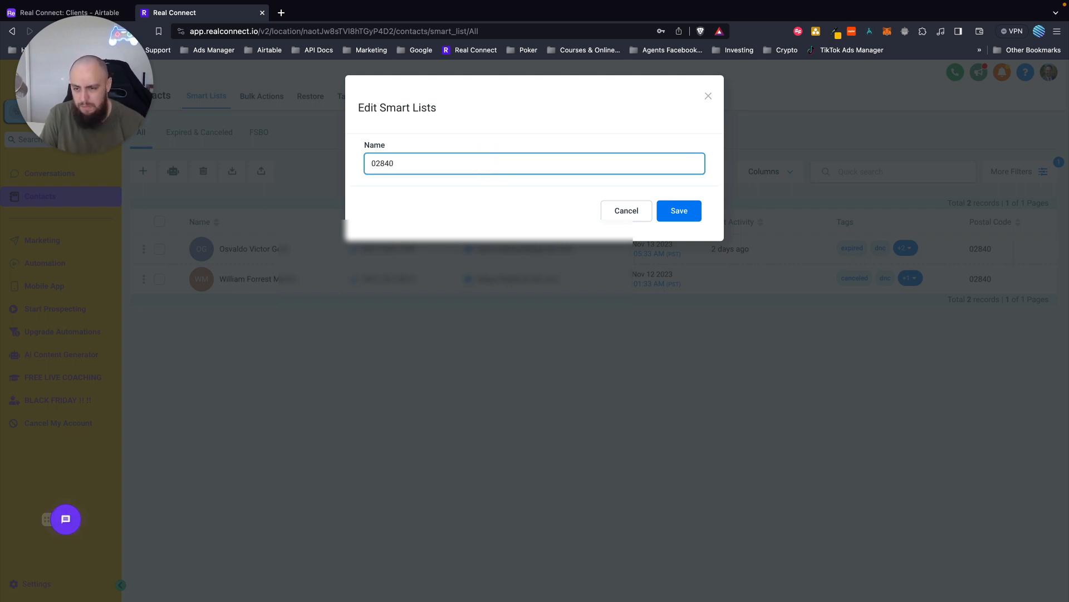
pyautogui.click(670, 206)
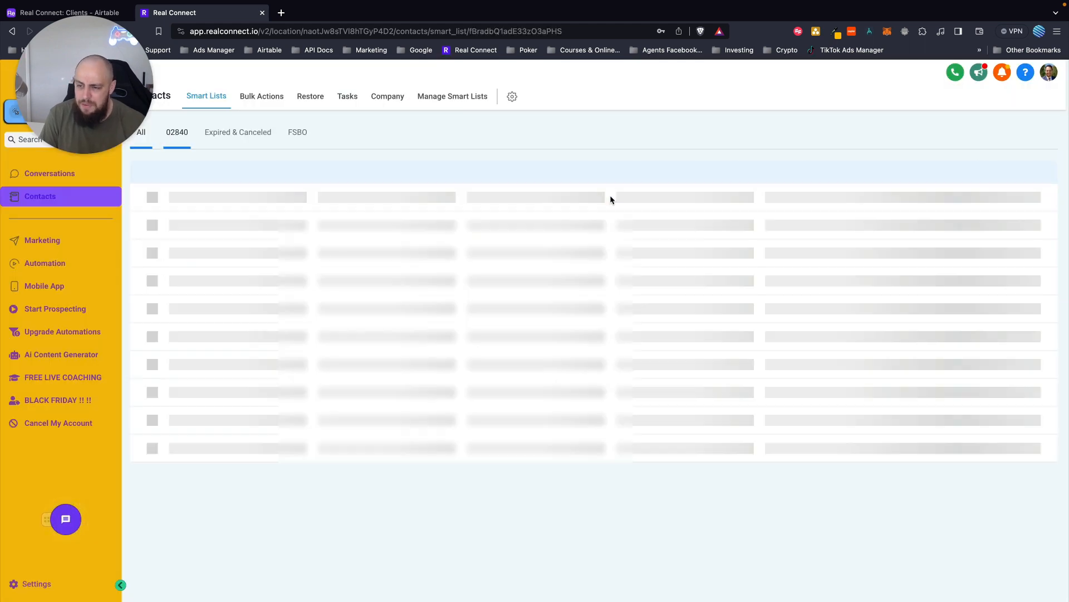